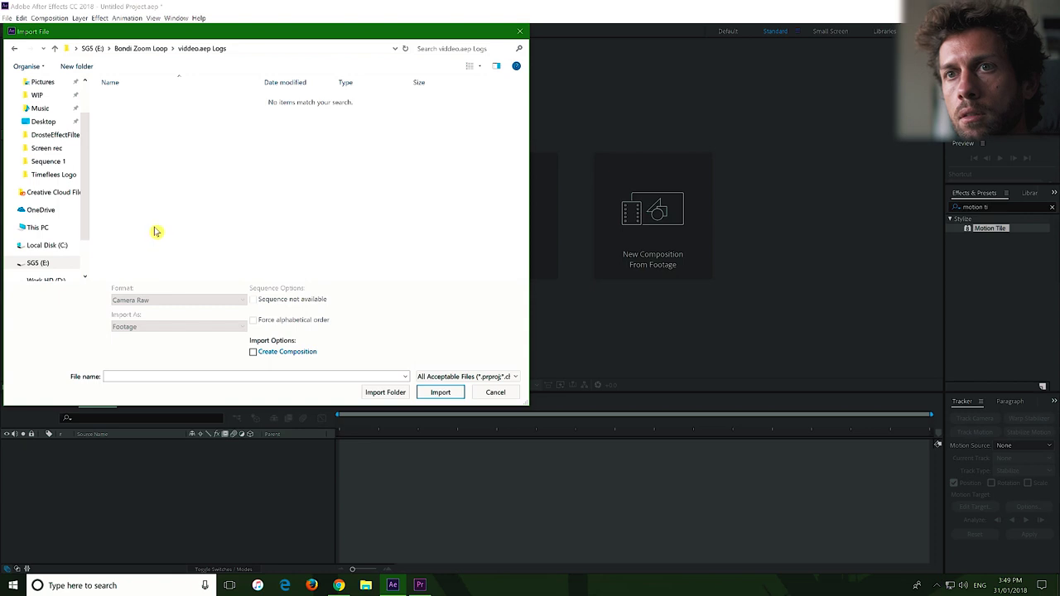
Import the Camera Raw image sequence starting with Bondi0542.CR2 from the Sequence 3 folder, forcing alphabetical order
{"action": "double_click", "coordinate": [155, 224]}
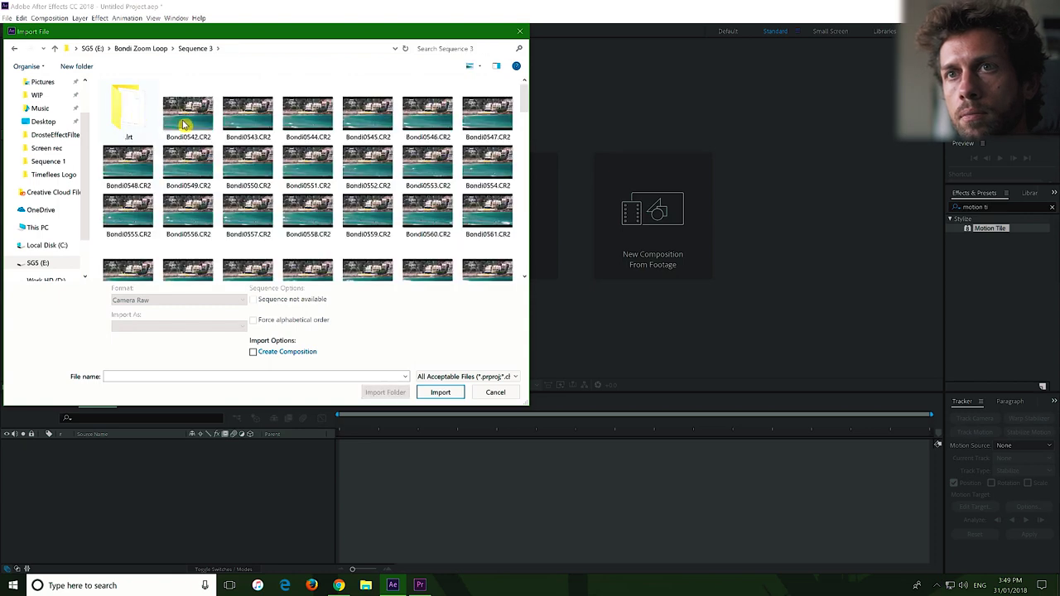
{"action": "left_click", "coordinate": [184, 124]}
{"action": "left_click", "coordinate": [254, 319]}
{"action": "left_click", "coordinate": [438, 391]}
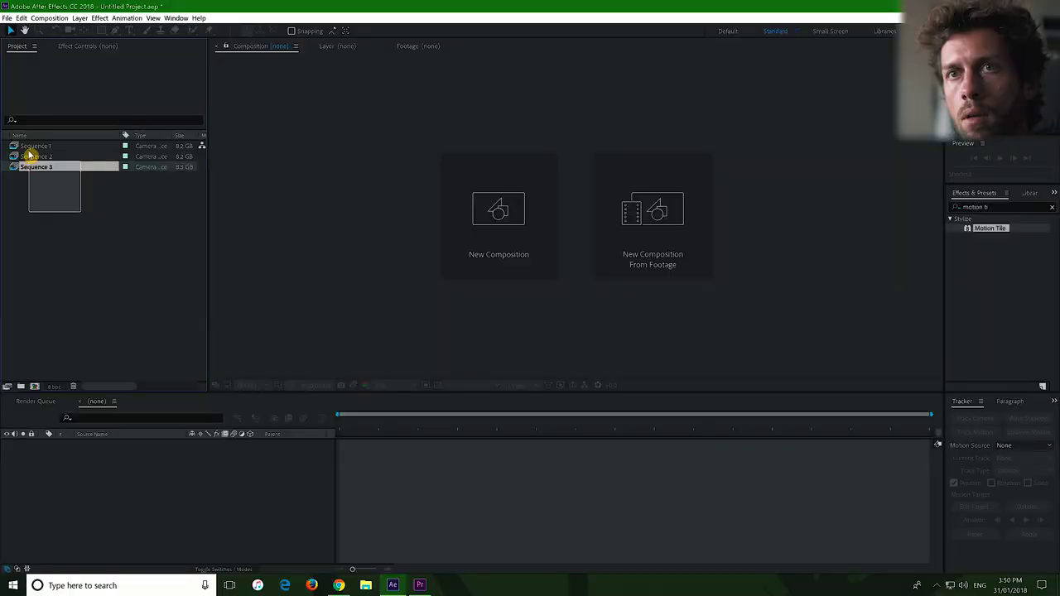
Create a single composition from Sequence 1, 2 and 3, using Sequence 1's dimensions and with Sequence Layers enabled
{"action": "left_click", "coordinate": [35, 167], "text": "shift"}
{"action": "left_click_drag", "start_coordinate": [36, 167], "coordinate": [39, 386]}
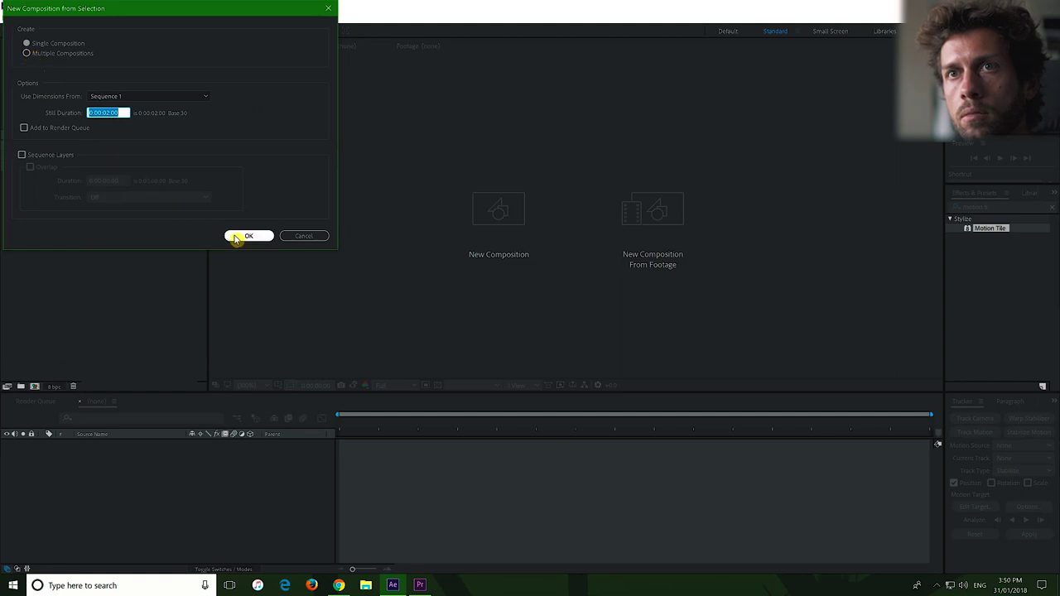
{"action": "left_click", "coordinate": [41, 156]}
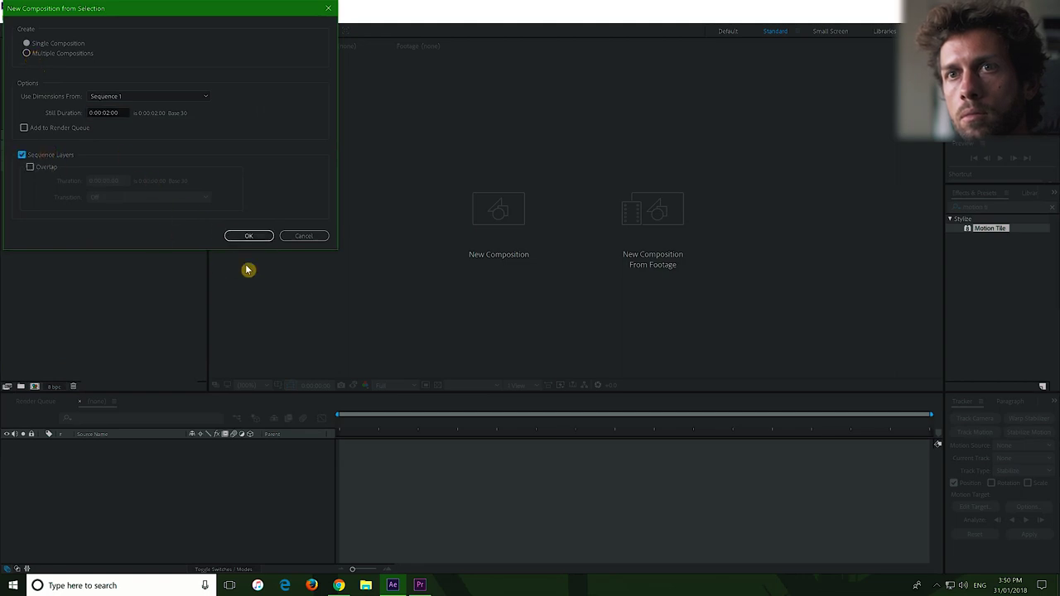
{"action": "left_click", "coordinate": [247, 236]}
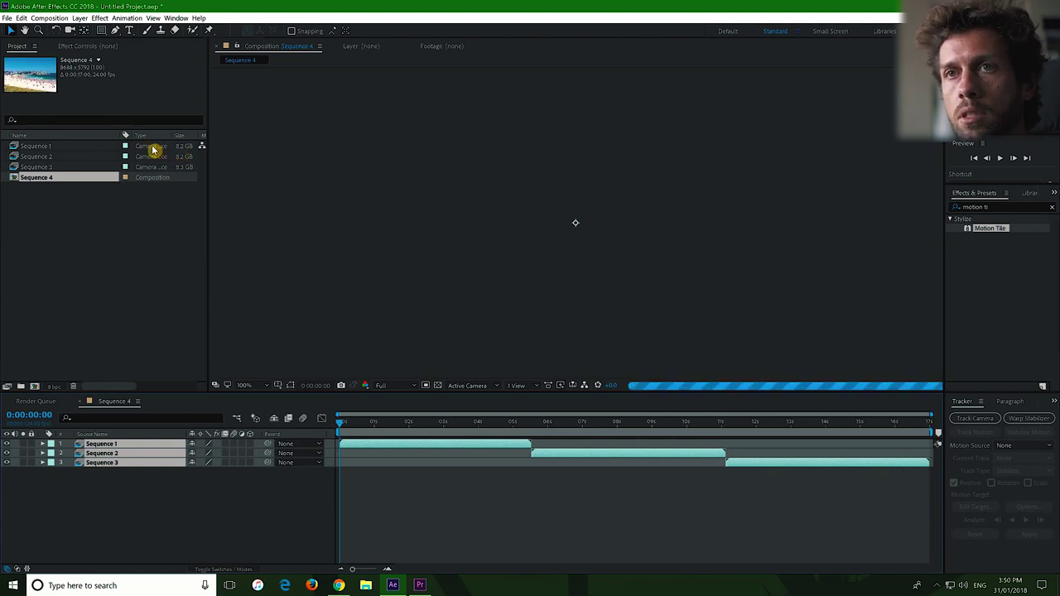
Set Sequence1.mp4 from the Bondi Zoom Loop proxies folder as the proxy for the Sequence 1 footage
{"action": "left_click", "coordinate": [150, 147]}
{"action": "left_click", "coordinate": [151, 159]}
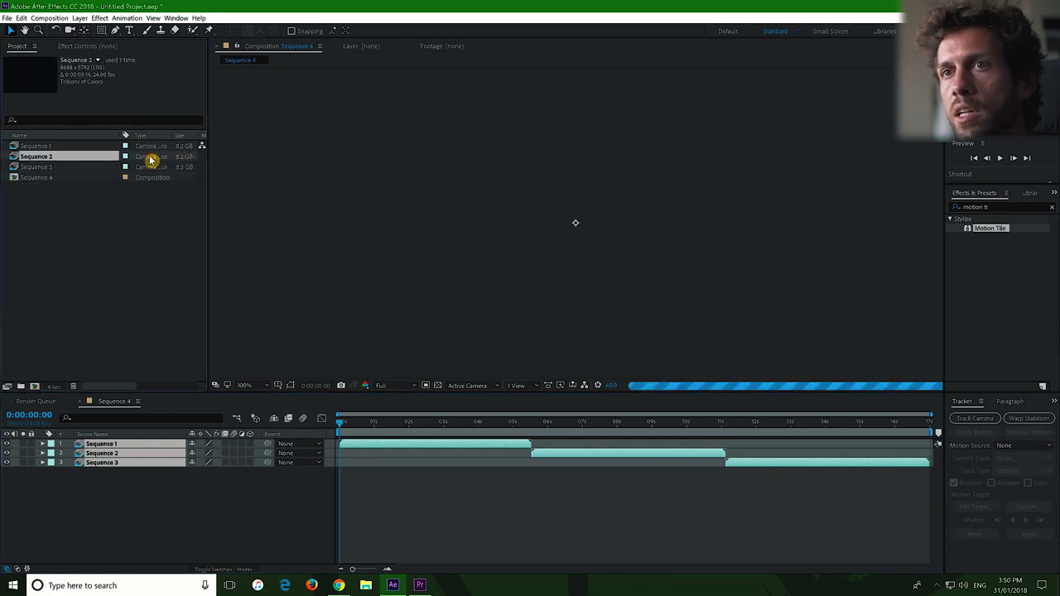
{"action": "left_click", "coordinate": [151, 168]}
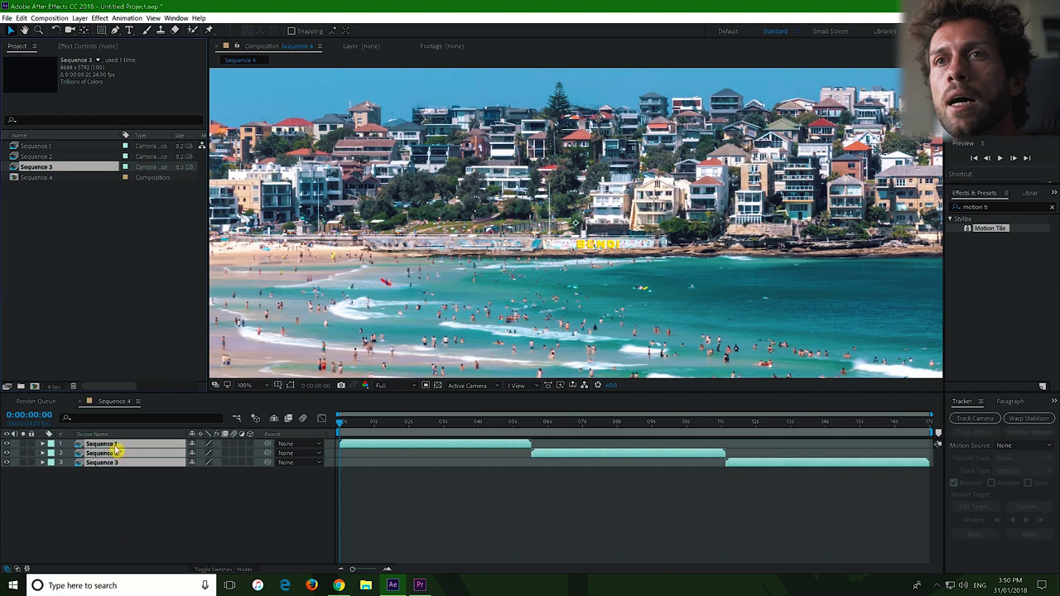
{"action": "left_click", "coordinate": [39, 150]}
{"action": "right_click", "coordinate": [39, 149]}
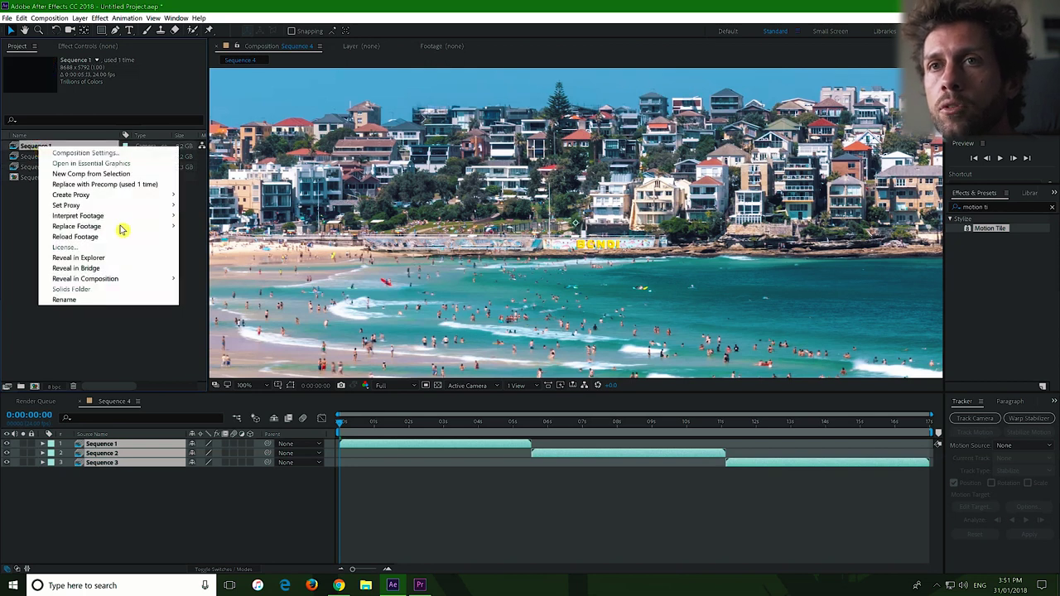
{"action": "mouse_move", "coordinate": [124, 227]}
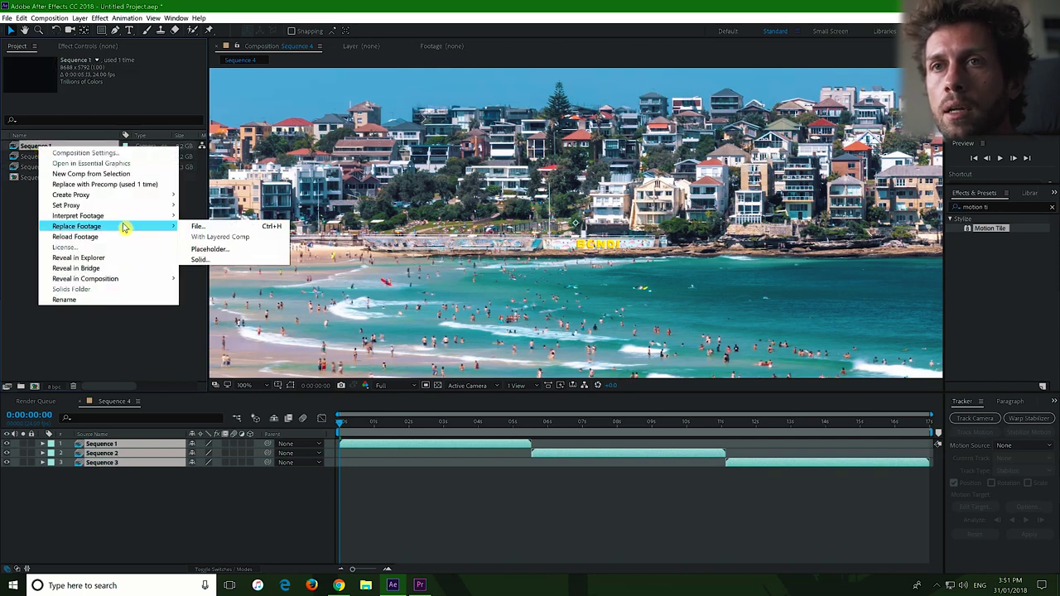
{"action": "left_click", "coordinate": [198, 226]}
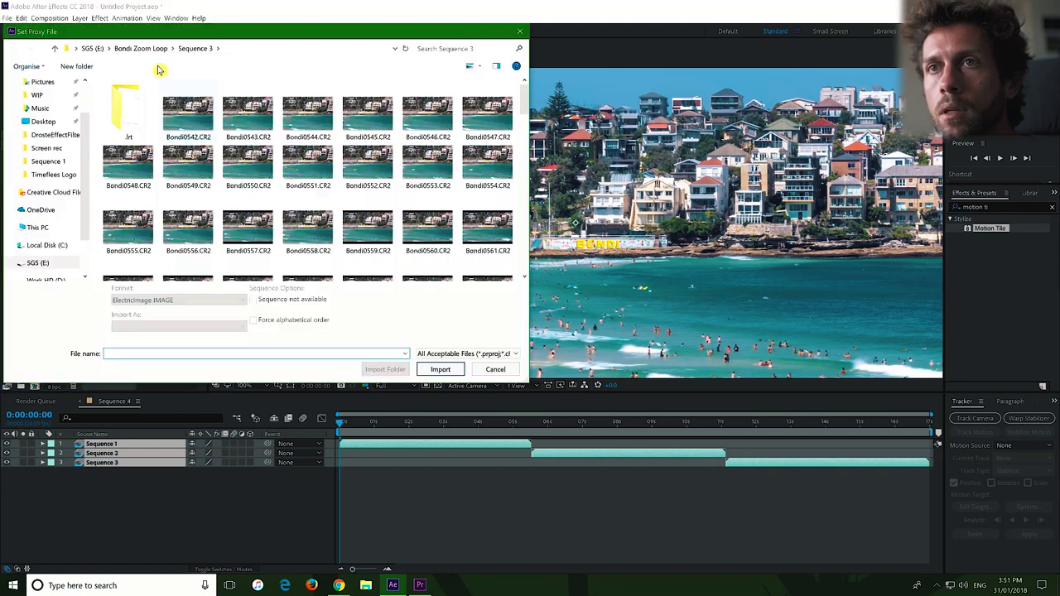
{"action": "left_click", "coordinate": [143, 48]}
{"action": "double_click", "coordinate": [146, 180]}
{"action": "double_click", "coordinate": [130, 108]}
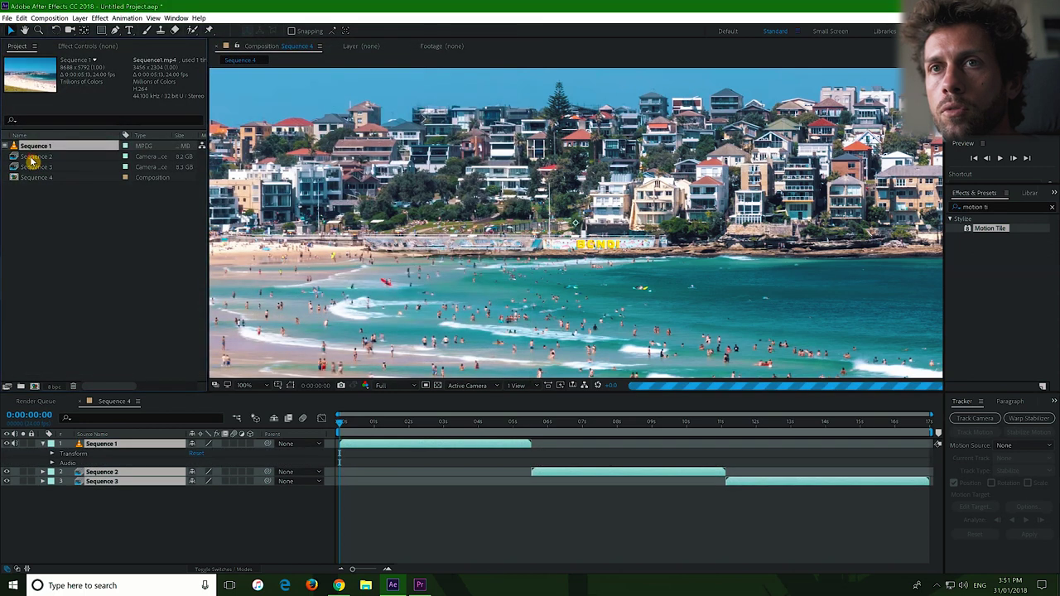
Set Sequence2.mp4 and Sequence3.mp4 as the proxies for the Sequence 2 and Sequence 3 footage
{"action": "right_click", "coordinate": [32, 161]}
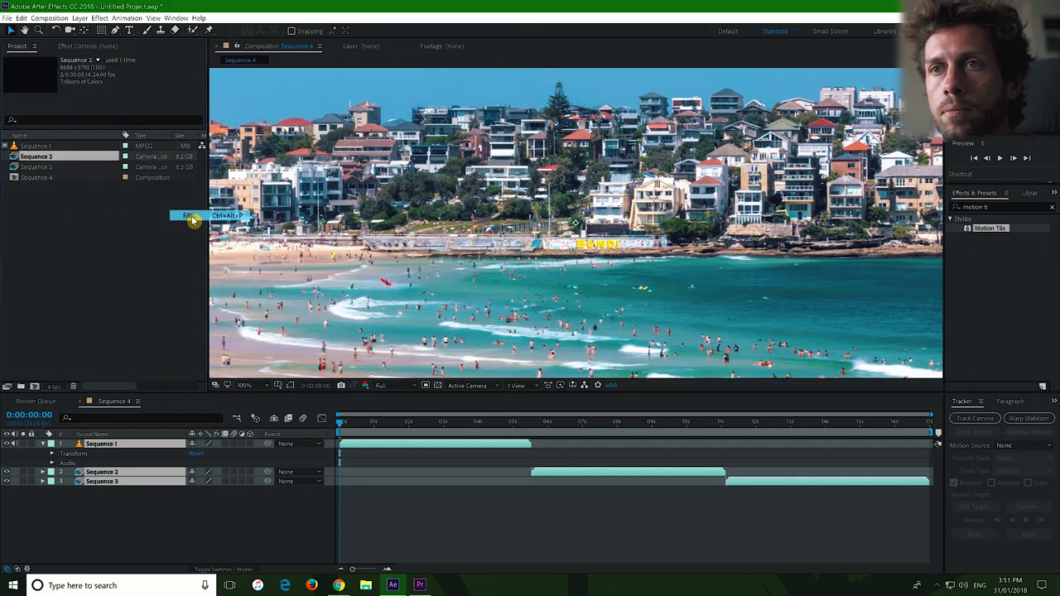
{"action": "left_click", "coordinate": [193, 216]}
{"action": "double_click", "coordinate": [193, 114]}
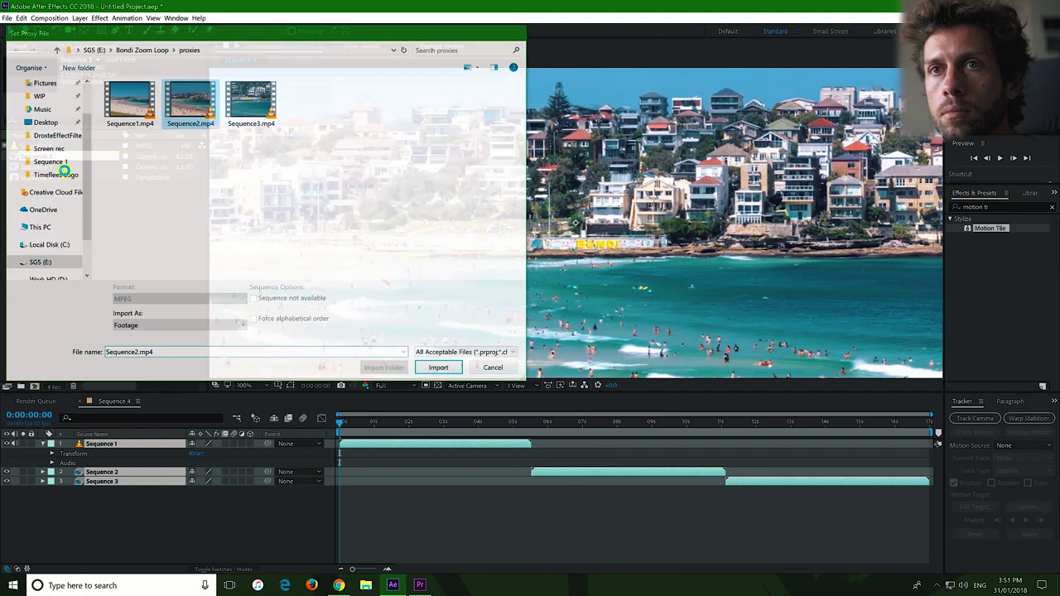
{"action": "left_click", "coordinate": [40, 168]}
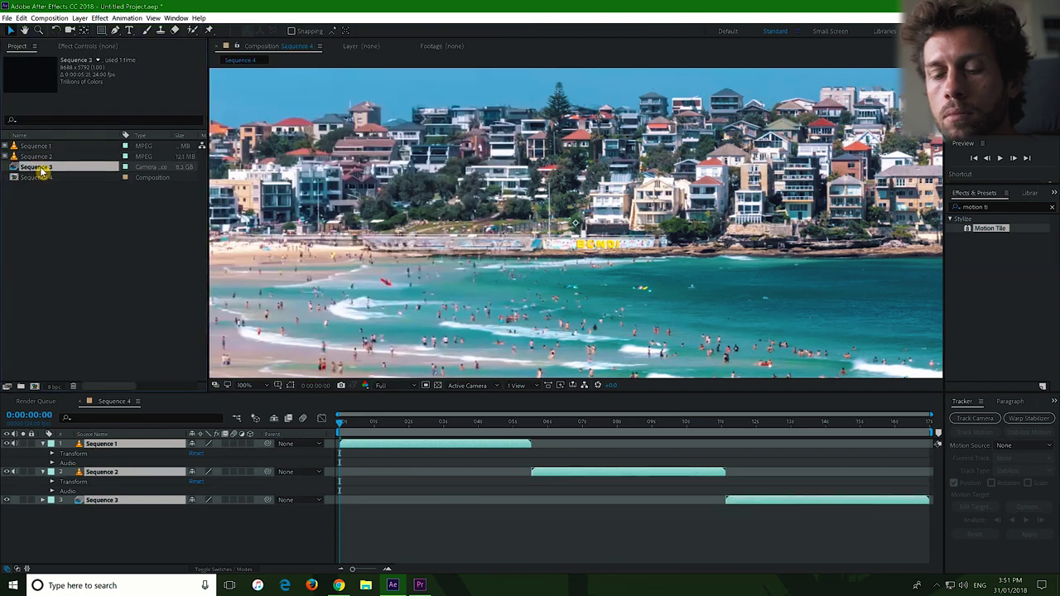
{"action": "key", "text": "ctrl+alt+p"}
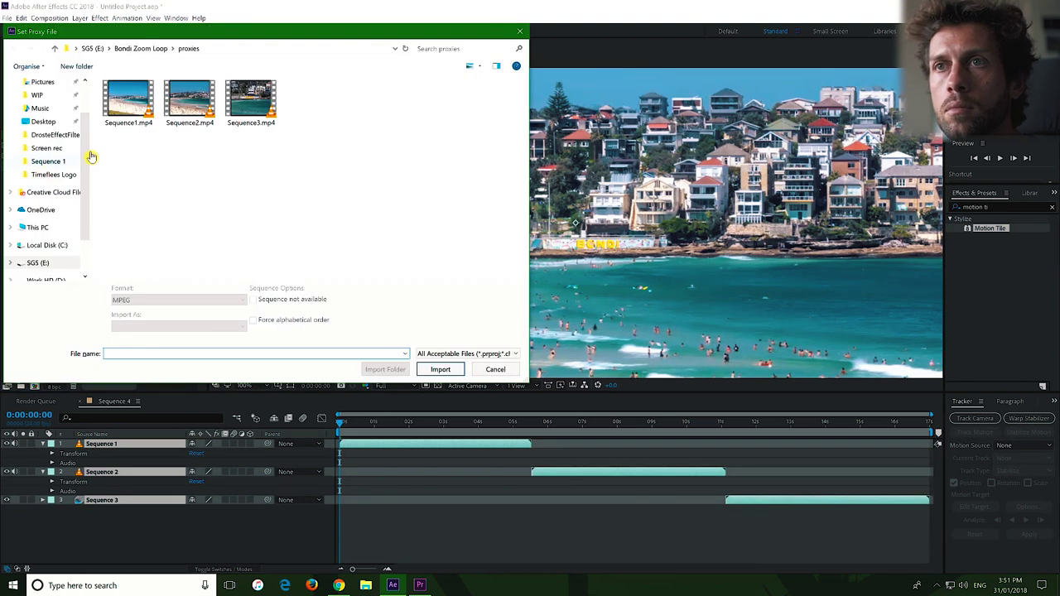
{"action": "double_click", "coordinate": [235, 103]}
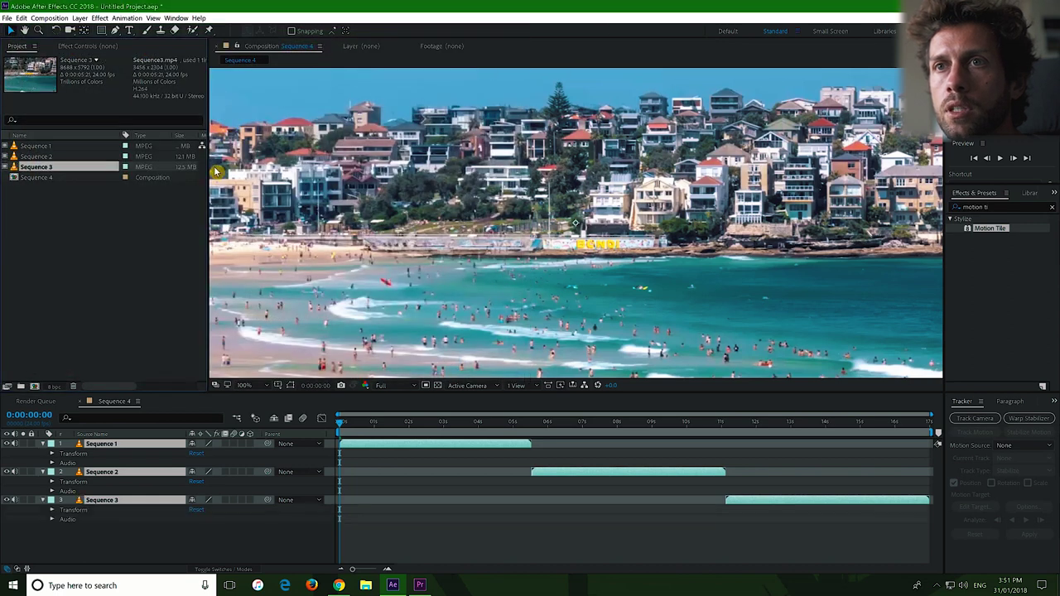
{"action": "left_click_drag", "start_coordinate": [209, 171], "coordinate": [229, 177]}
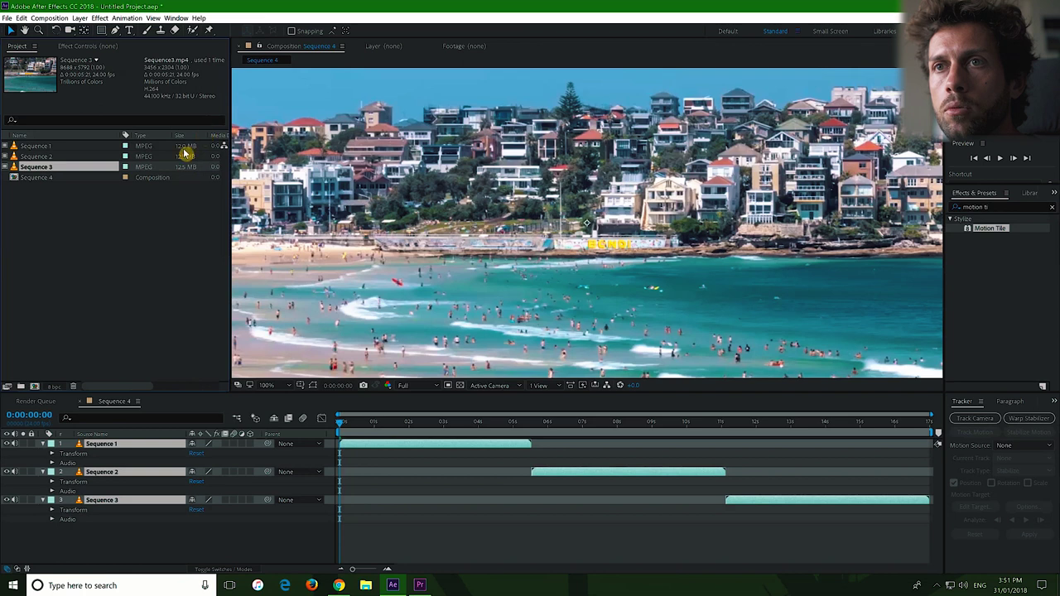
Place the Sequence 2 layer above Sequence 1 and shift it to start at 0:00:05:11, overlapping Sequence 1's last frames
{"action": "left_click_drag", "start_coordinate": [340, 424], "coordinate": [500, 434]}
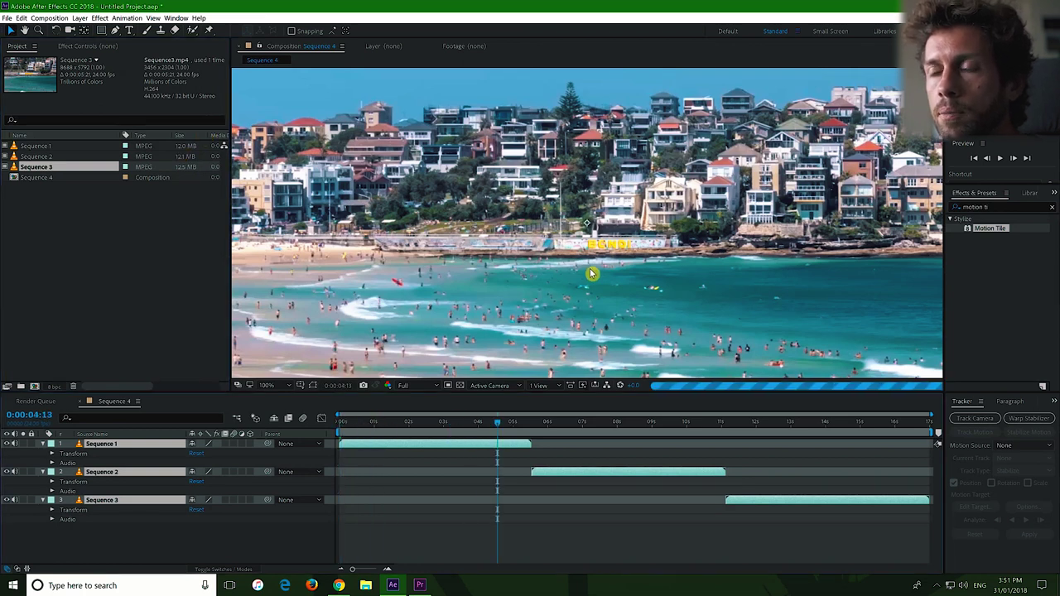
{"action": "scroll", "coordinate": [594, 270], "scroll_direction": "down", "scroll_amount": 6}
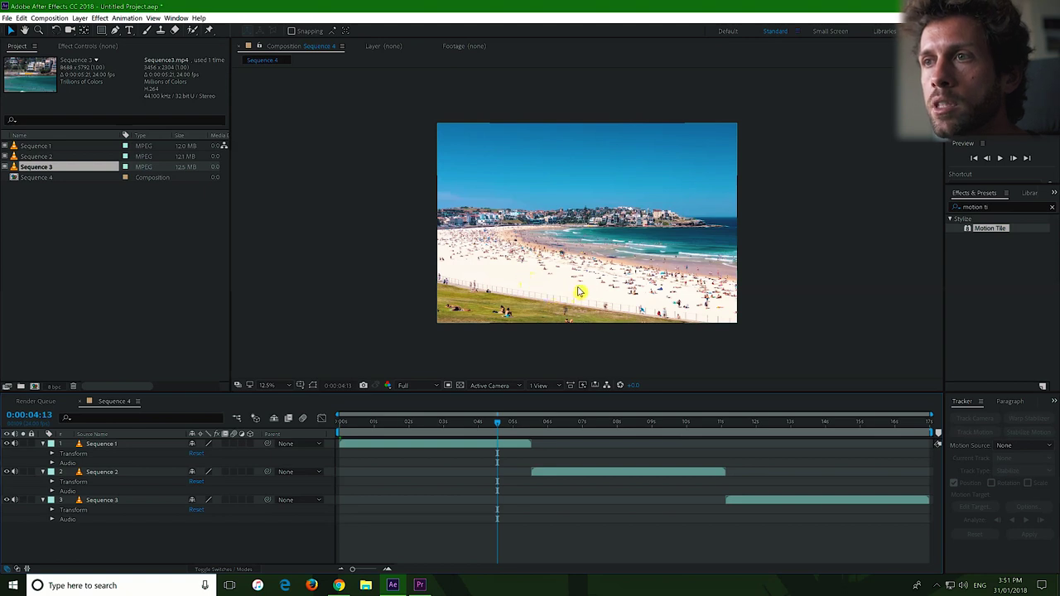
{"action": "left_click", "coordinate": [102, 474]}
{"action": "left_click_drag", "start_coordinate": [113, 470], "coordinate": [114, 441]}
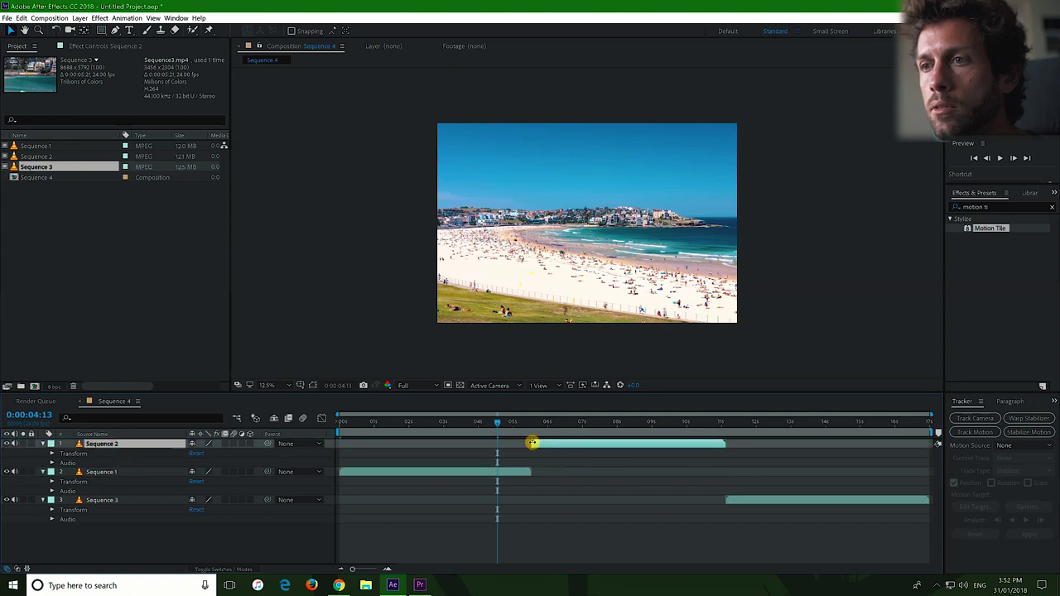
{"action": "scroll", "coordinate": [511, 471], "scroll_direction": "up", "scroll_amount": 4, "text": "alt"}
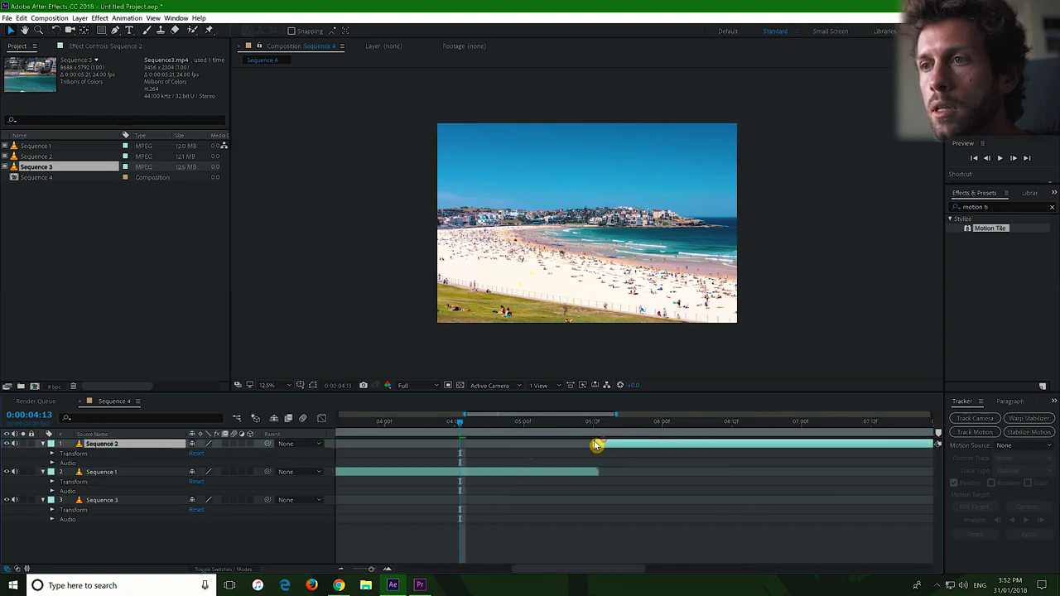
{"action": "key", "text": "i"}
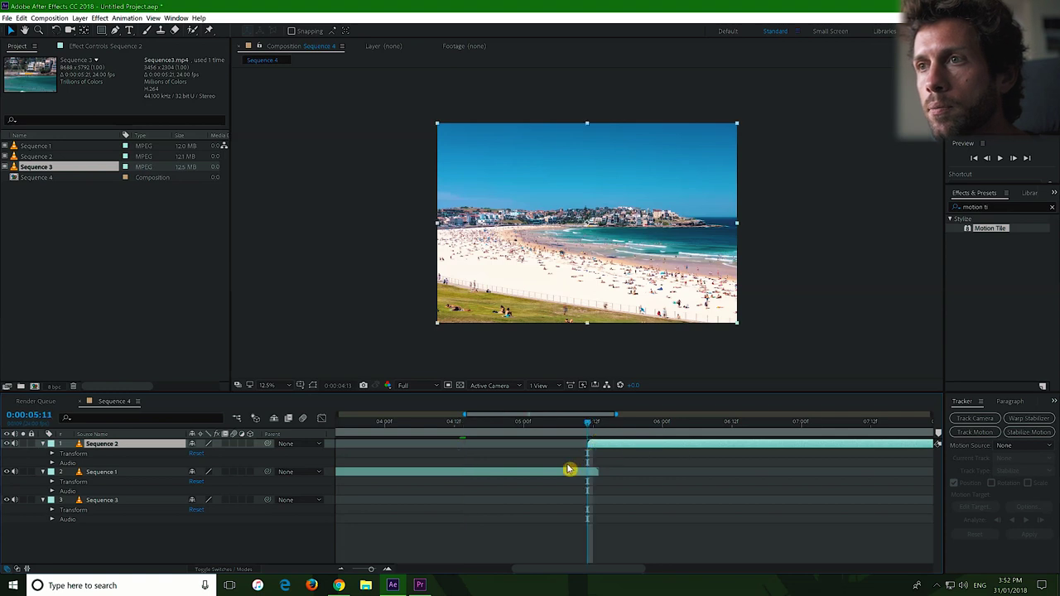
Set the Sequence 2 layer's opacity to 50%
{"action": "key", "text": "t"}
{"action": "type", "text": "50"}
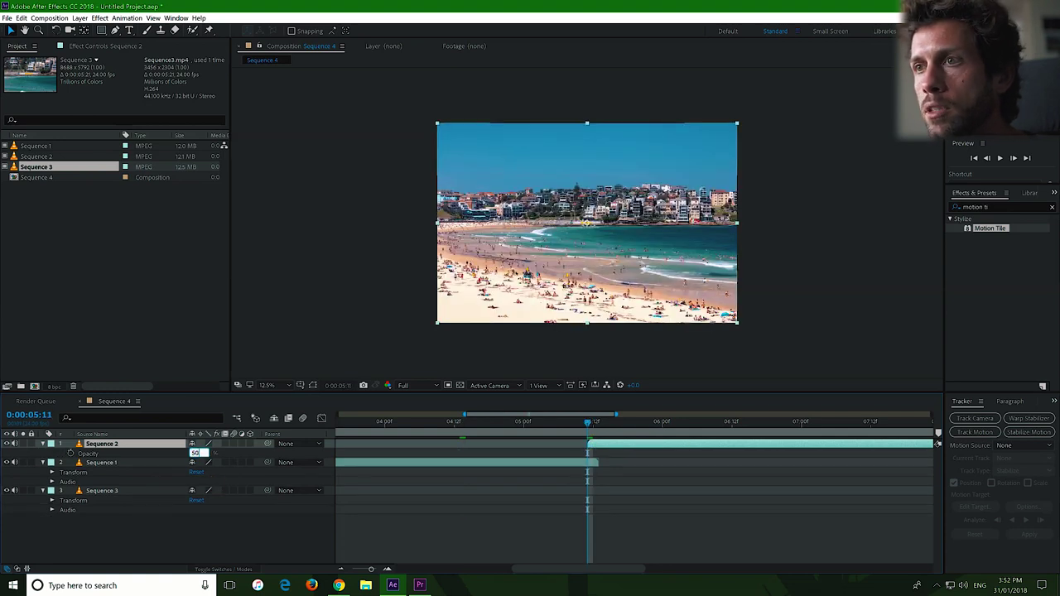
{"action": "key", "text": "Return"}
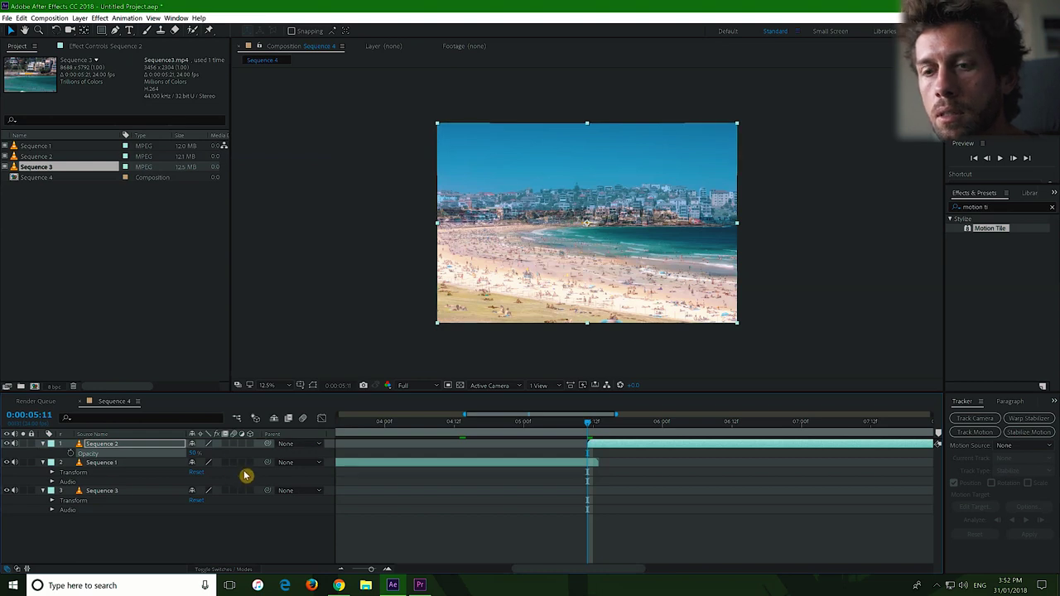
Align the Sequence 2 layer over Sequence 1 with 50% scale and position 4434, 2972, and set its opacity to 100%
{"action": "left_click", "coordinate": [44, 444]}
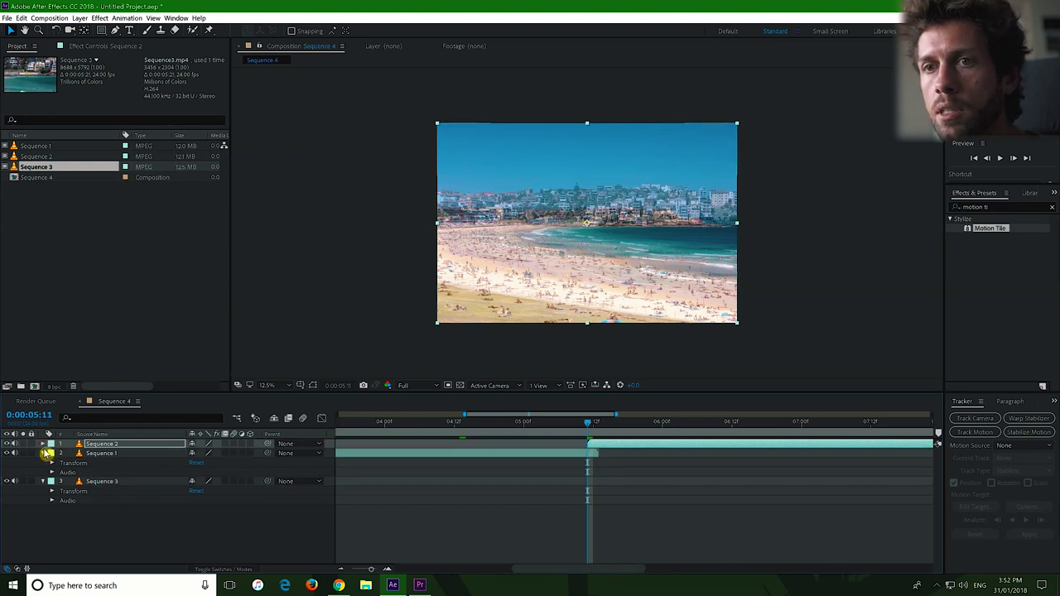
{"action": "left_click", "coordinate": [43, 444]}
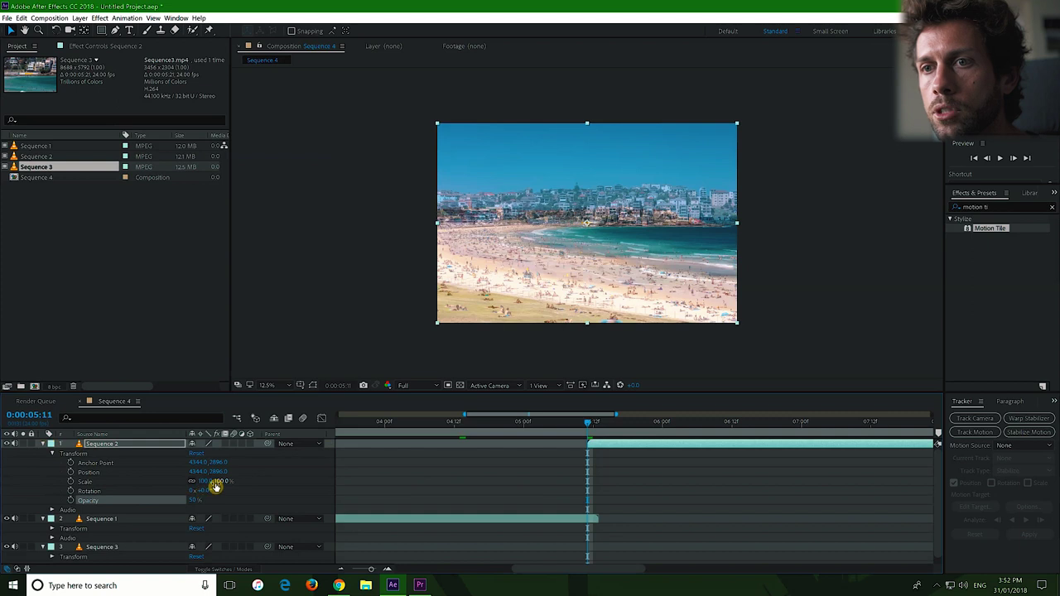
{"action": "left_click_drag", "start_coordinate": [217, 484], "coordinate": [196, 483]}
{"action": "scroll", "coordinate": [627, 235], "scroll_direction": "up", "scroll_amount": 4}
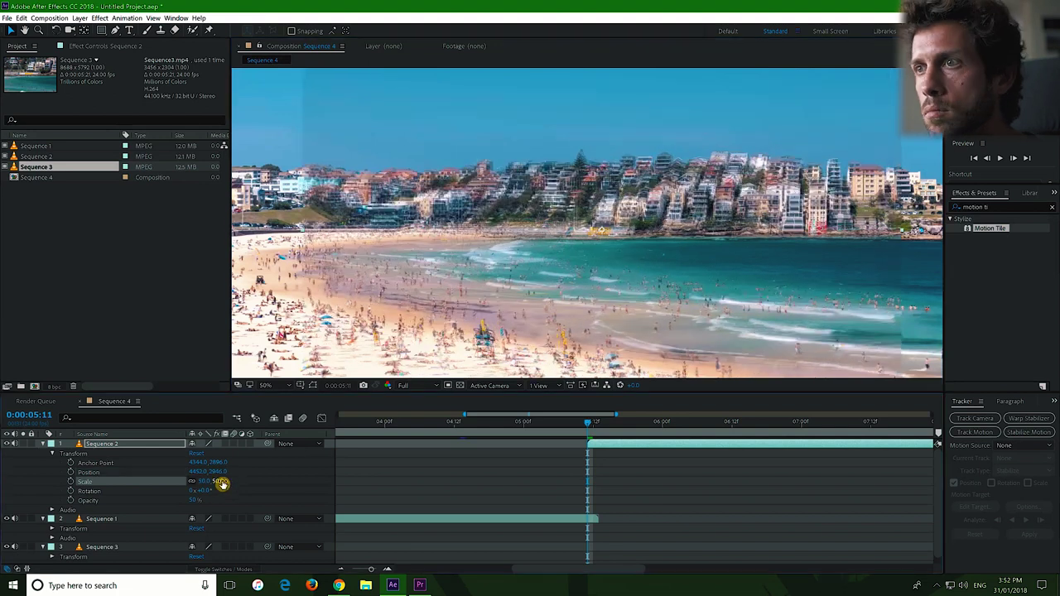
{"action": "left_click_drag", "start_coordinate": [221, 483], "coordinate": [222, 485]}
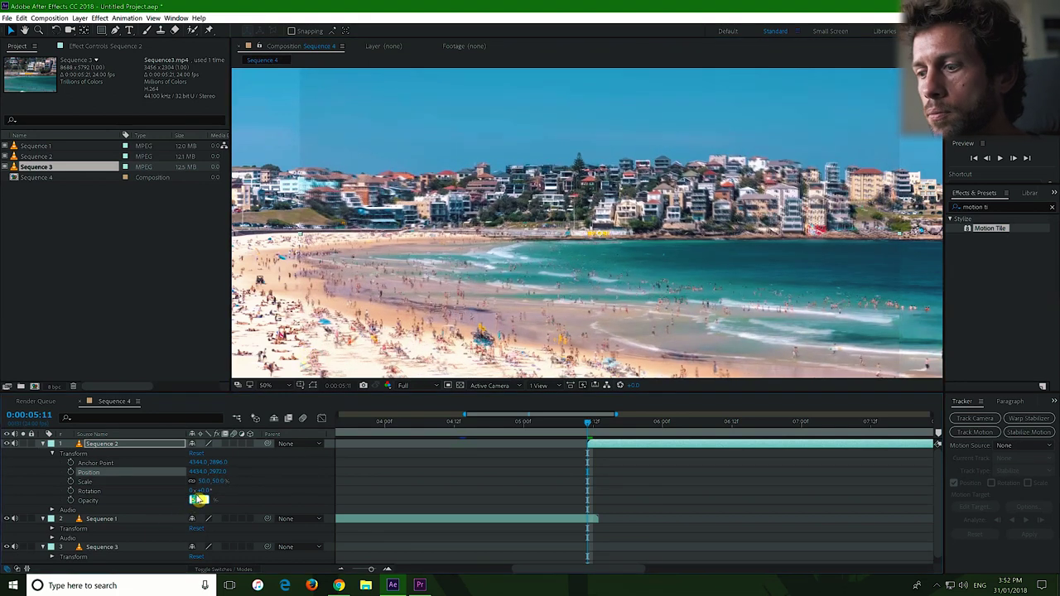
{"action": "key", "text": "Return"}
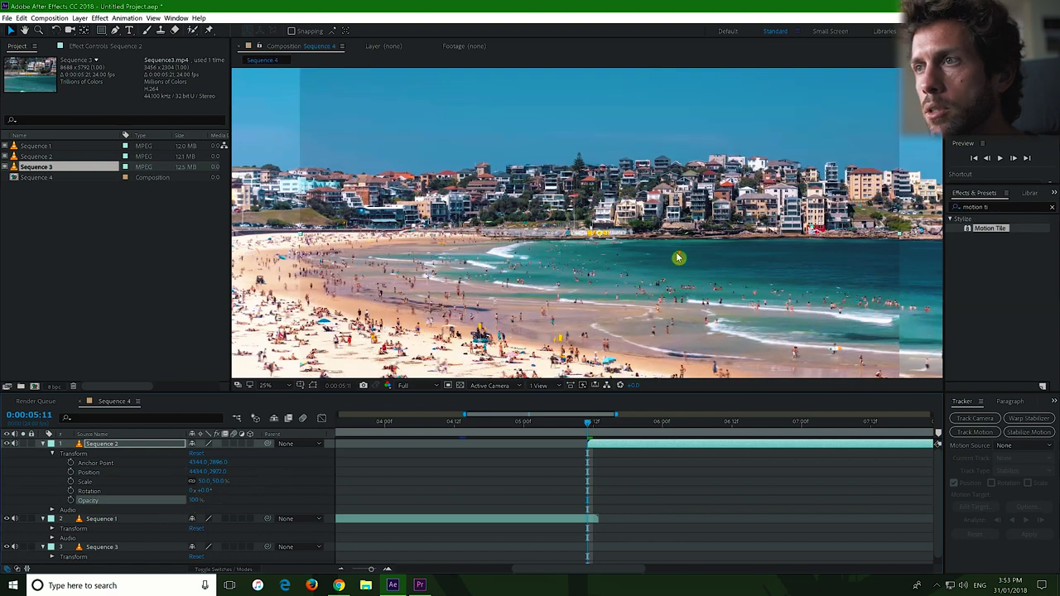
{"action": "scroll", "coordinate": [678, 186], "scroll_direction": "down", "scroll_amount": 2}
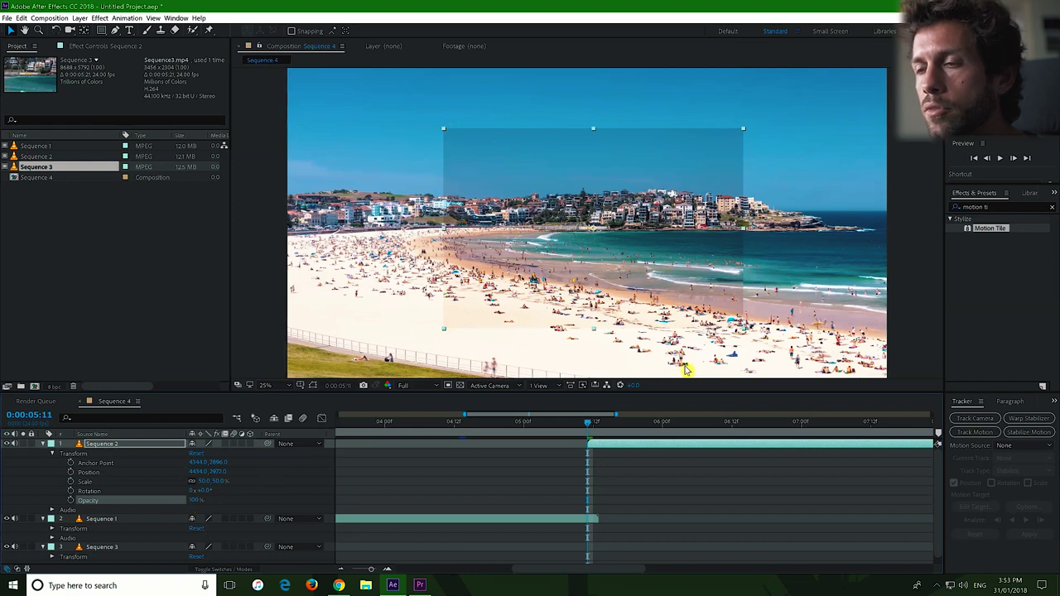
Place the Sequence 3 layer above Sequence 2 and shift it to start at 0:00:10:19, overlapping Sequence 2's last frames
{"action": "scroll", "coordinate": [663, 468], "scroll_direction": "down", "scroll_amount": 5}
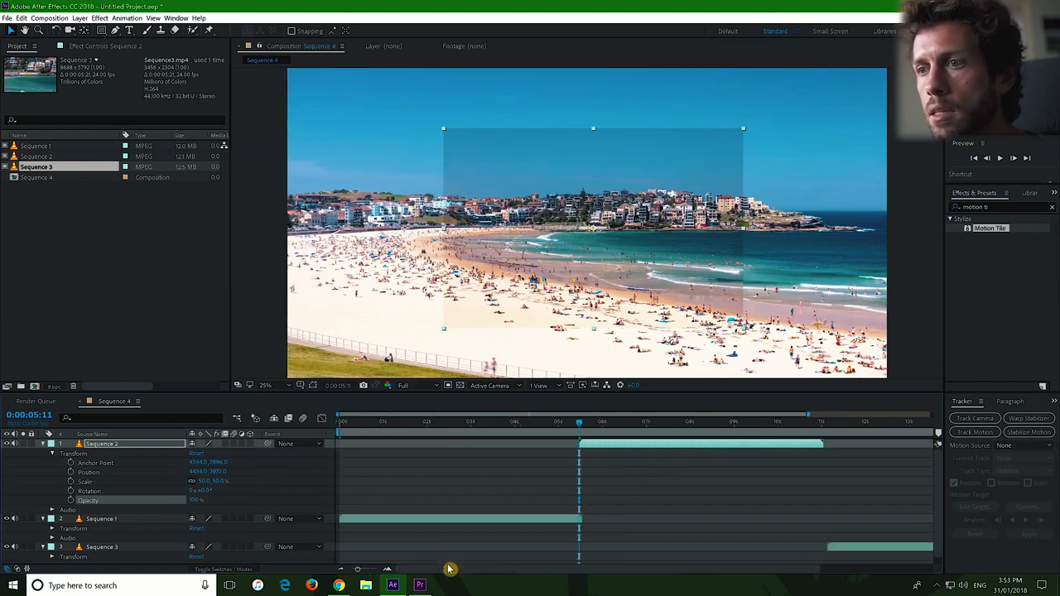
{"action": "left_click_drag", "start_coordinate": [483, 573], "coordinate": [554, 572]}
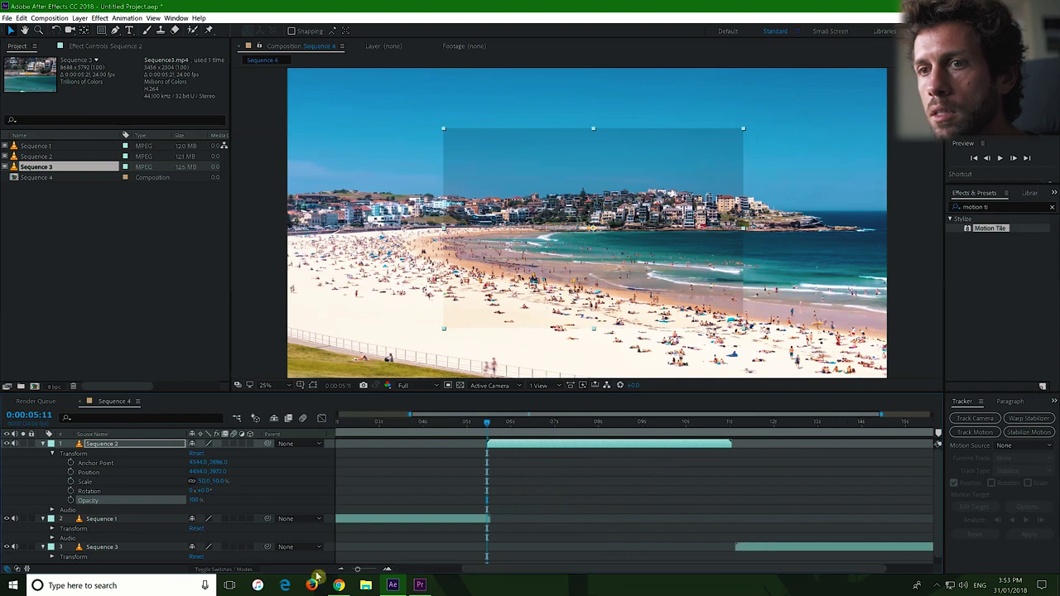
{"action": "left_click", "coordinate": [142, 550]}
{"action": "left_click_drag", "start_coordinate": [204, 548], "coordinate": [159, 440]}
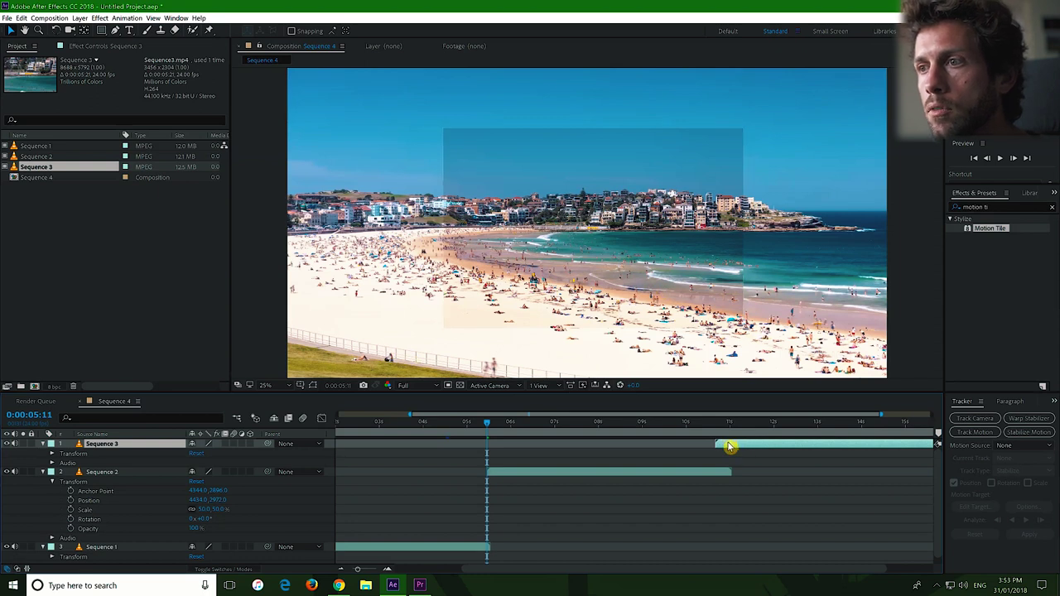
{"action": "key", "text": "i"}
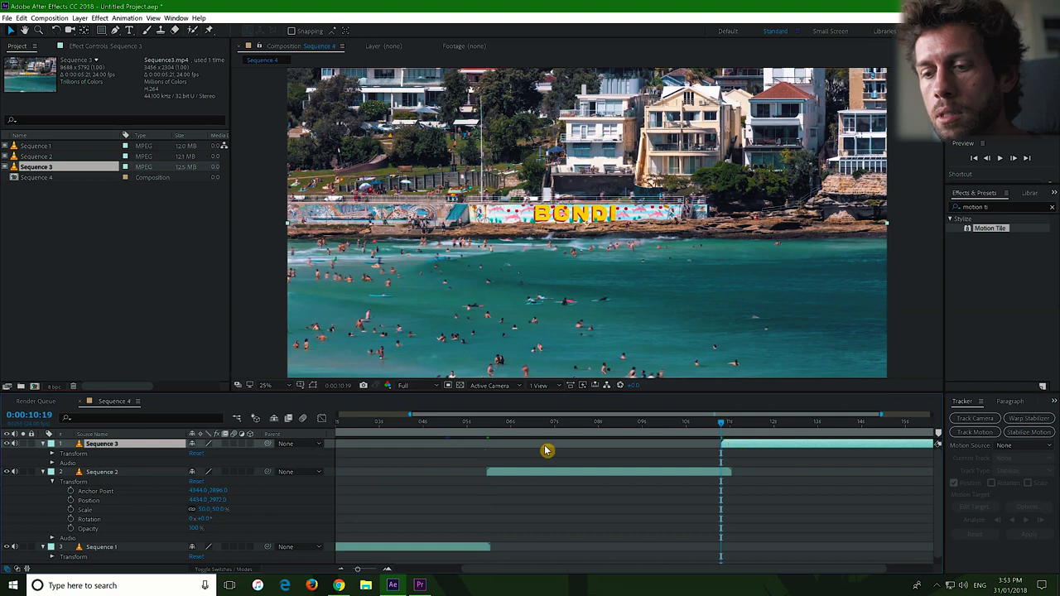
Set the Sequence 3 layer's opacity to 50% and reveal its full set of transform properties
{"action": "key", "text": "t"}
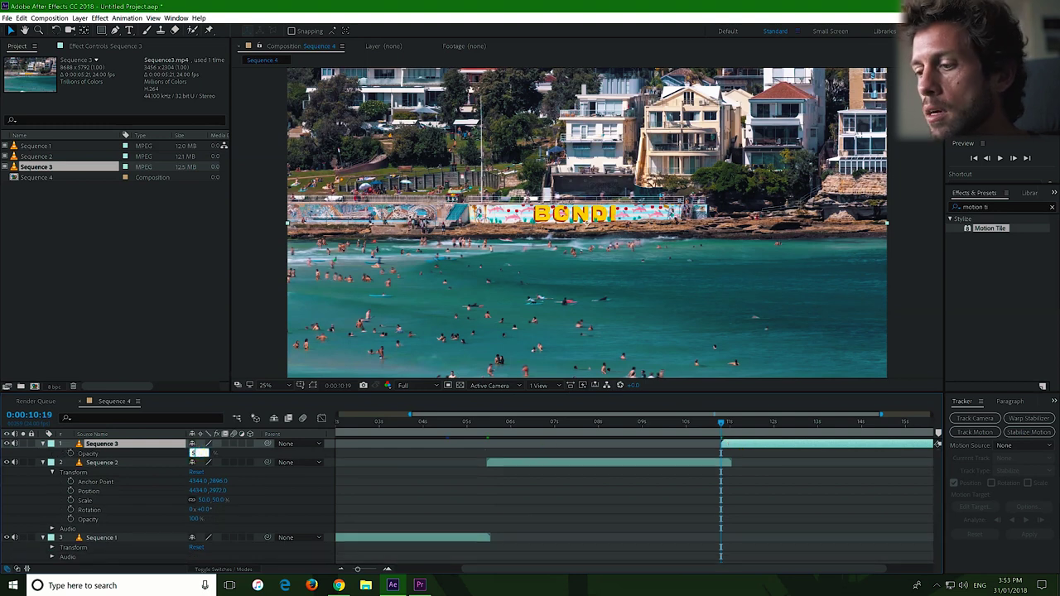
{"action": "key", "text": "Return"}
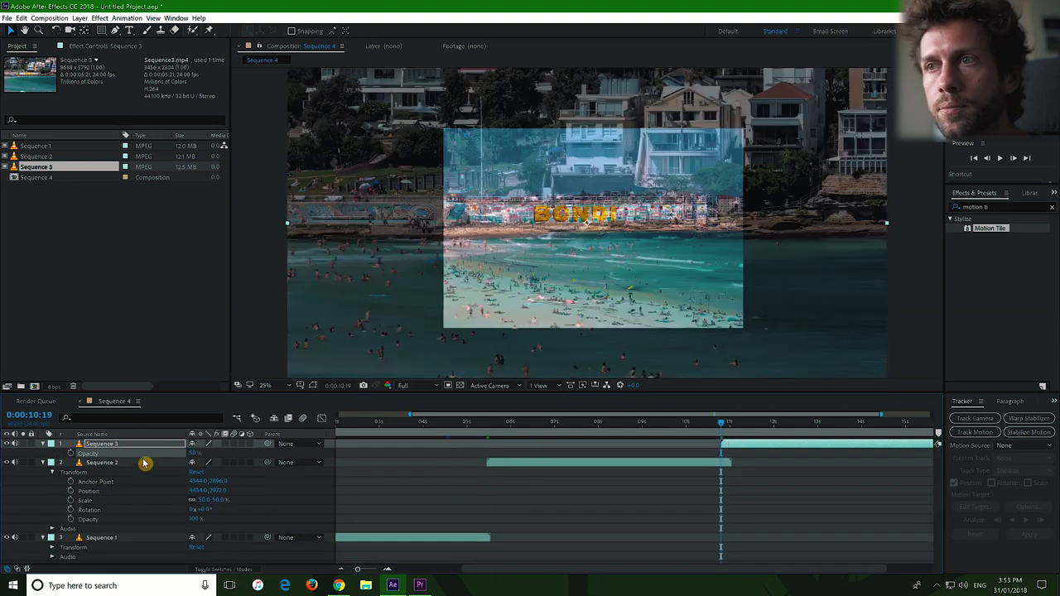
{"action": "left_click", "coordinate": [43, 444]}
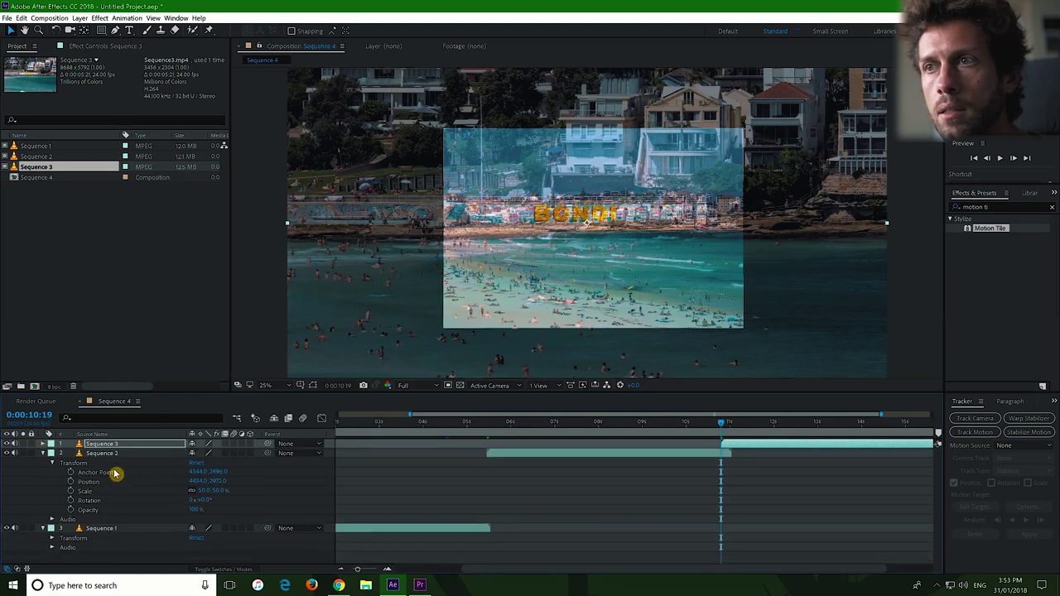
{"action": "left_click", "coordinate": [43, 444]}
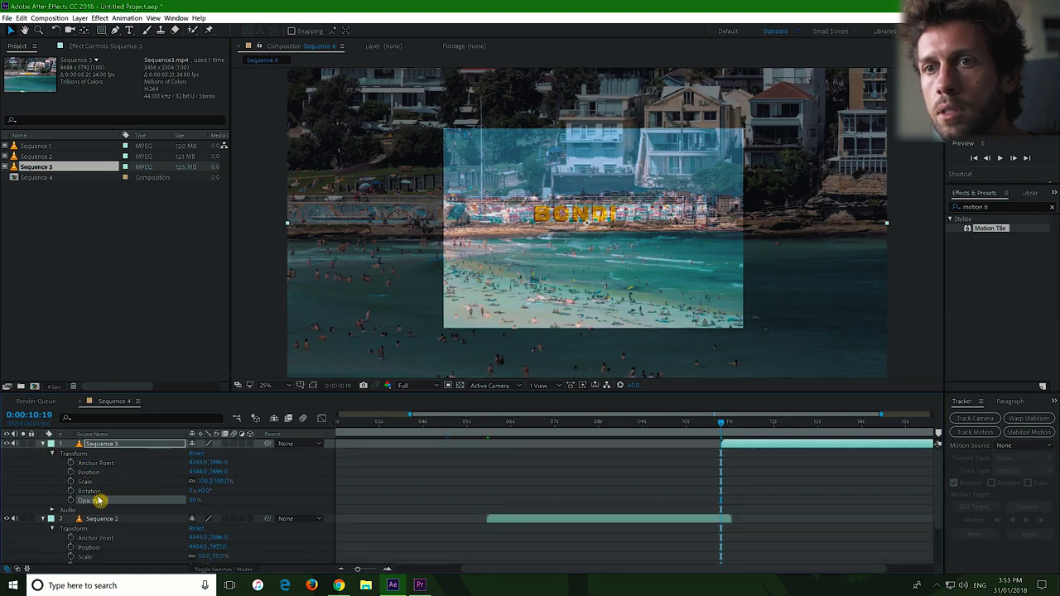
Align the Sequence 3 layer over Sequence 2 at the BONDI wall sign with 13% scale and position 4448.5, 2987
{"action": "mouse_move", "coordinate": [214, 482]}
{"action": "left_mouse_down"}
{"action": "mouse_move", "coordinate": [196, 483]}
{"action": "mouse_move", "coordinate": [223, 481]}
{"action": "left_mouse_up"}
{"action": "scroll", "coordinate": [605, 256], "scroll_direction": "up", "scroll_amount": 3}
{"action": "scroll", "coordinate": [657, 320], "scroll_direction": "up", "scroll_amount": 4}
{"action": "left_click_drag", "start_coordinate": [653, 303], "coordinate": [669, 277]}
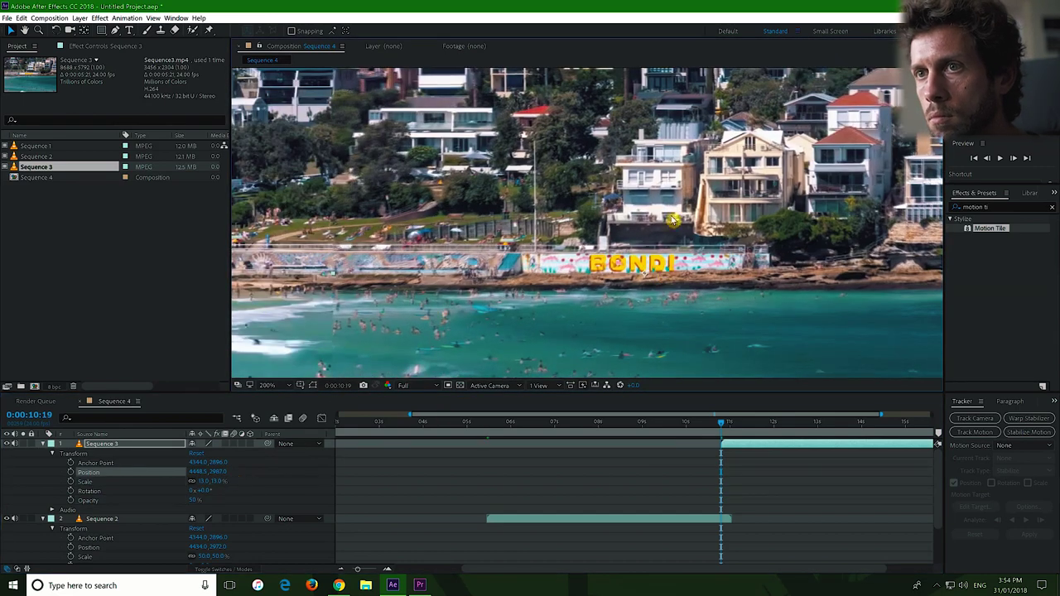
Set the Sequence 3 layer's opacity to 100% and check how it blends with Sequence 2
{"action": "scroll", "coordinate": [687, 222], "scroll_direction": "down", "scroll_amount": 6}
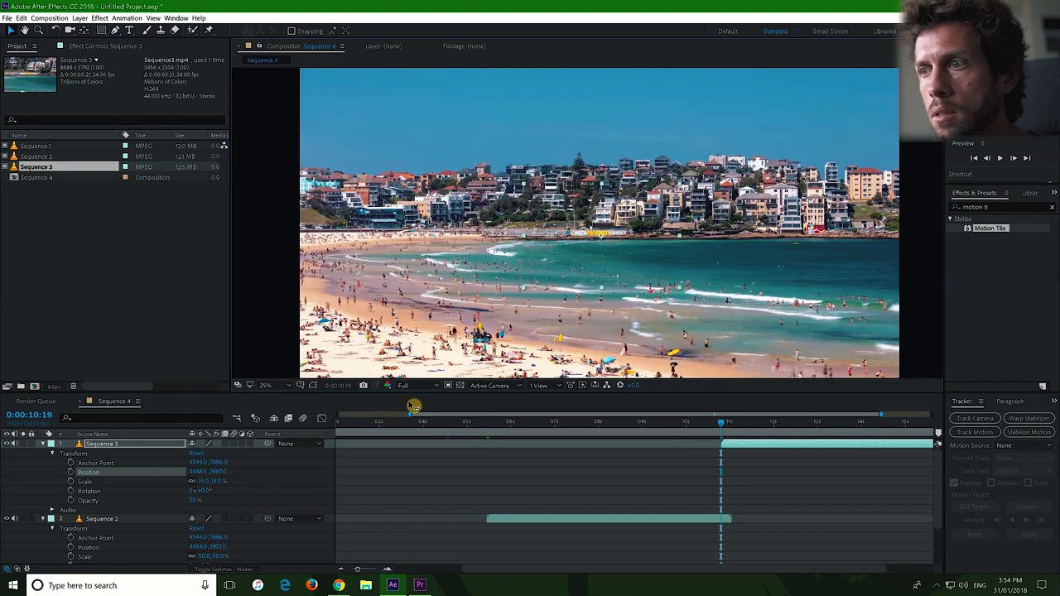
{"action": "key", "text": "comma"}
{"action": "key", "text": "comma"}
{"action": "left_click", "coordinate": [196, 500]}
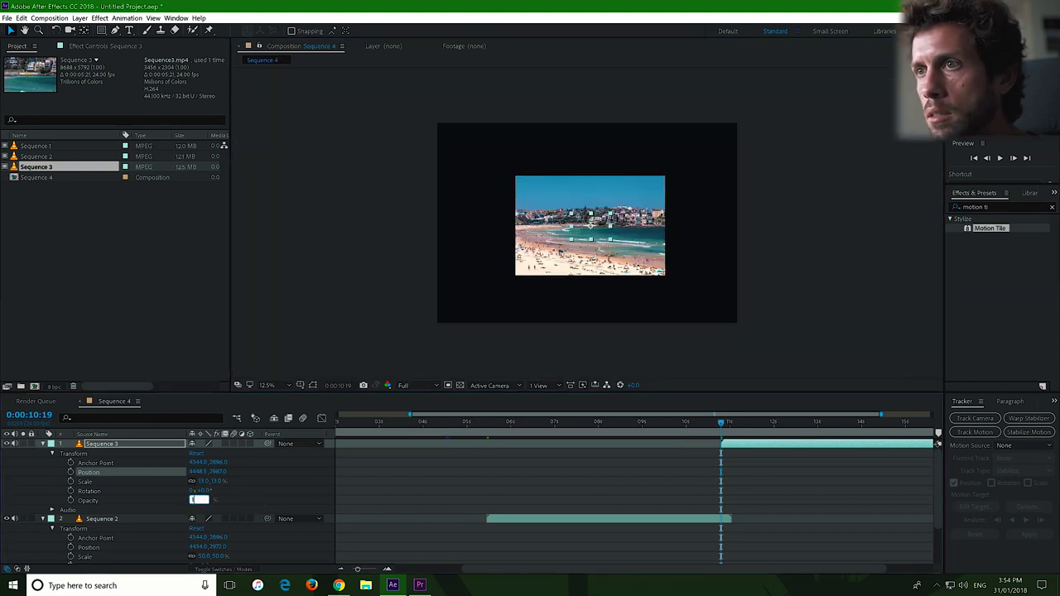
{"action": "left_click", "coordinate": [260, 504]}
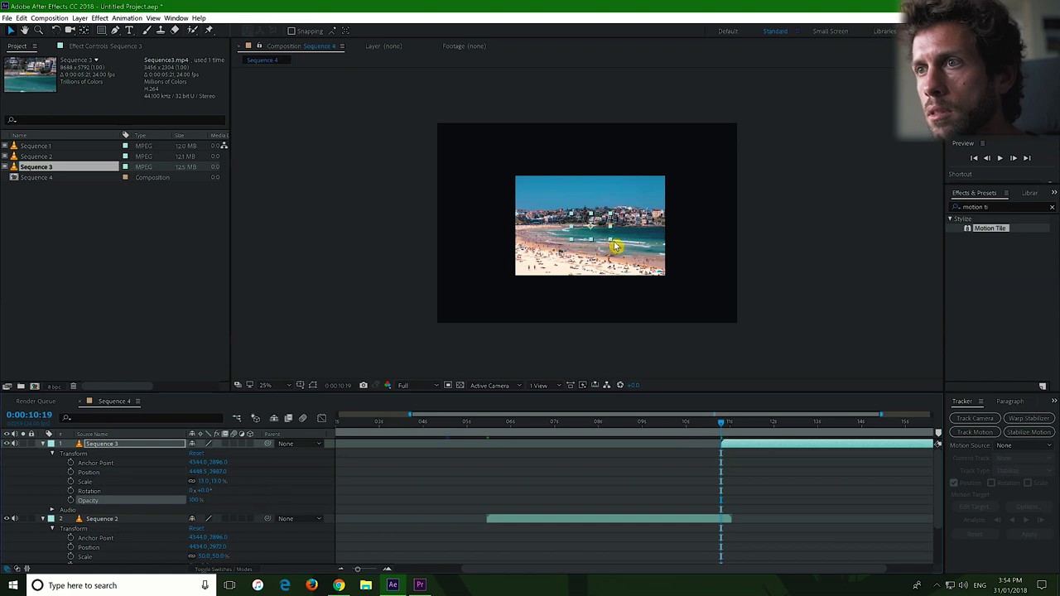
{"action": "scroll", "coordinate": [615, 248], "scroll_direction": "up", "scroll_amount": 2}
{"action": "scroll", "coordinate": [615, 251], "scroll_direction": "up", "scroll_amount": 1}
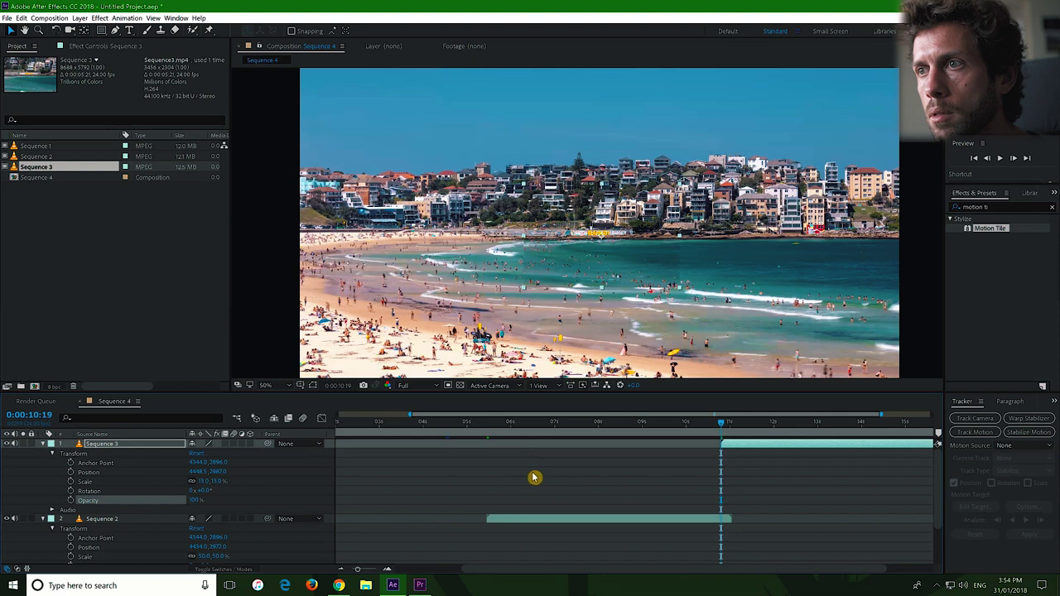
At 0:00:05:12, apply the Curves effect to the Sequence 1 layer and lower its RGB midtones slightly to match Sequence 2
{"action": "left_click", "coordinate": [490, 431]}
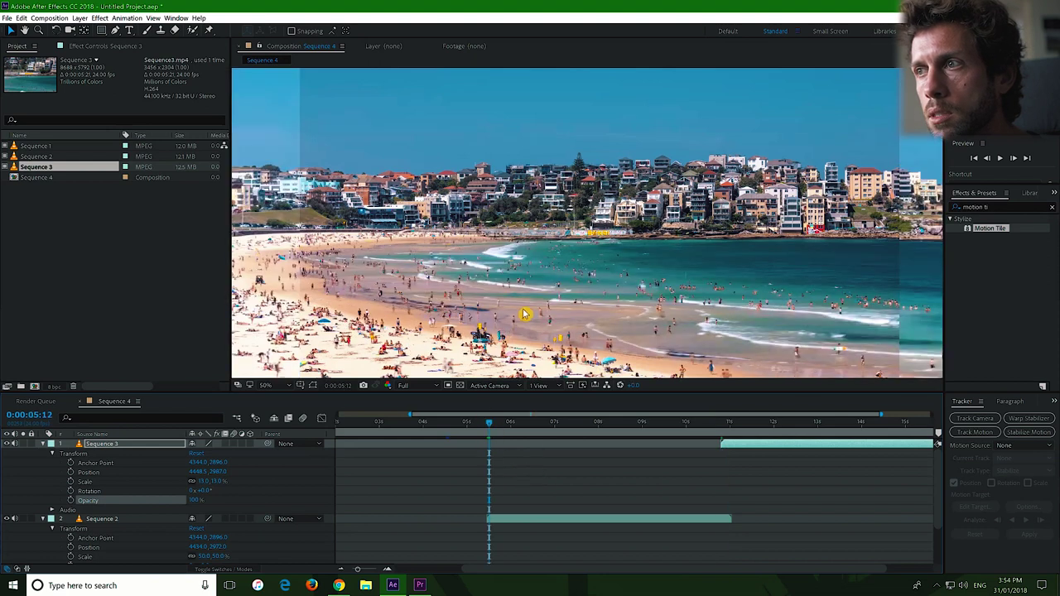
{"action": "scroll", "coordinate": [524, 313], "scroll_direction": "down", "scroll_amount": 2}
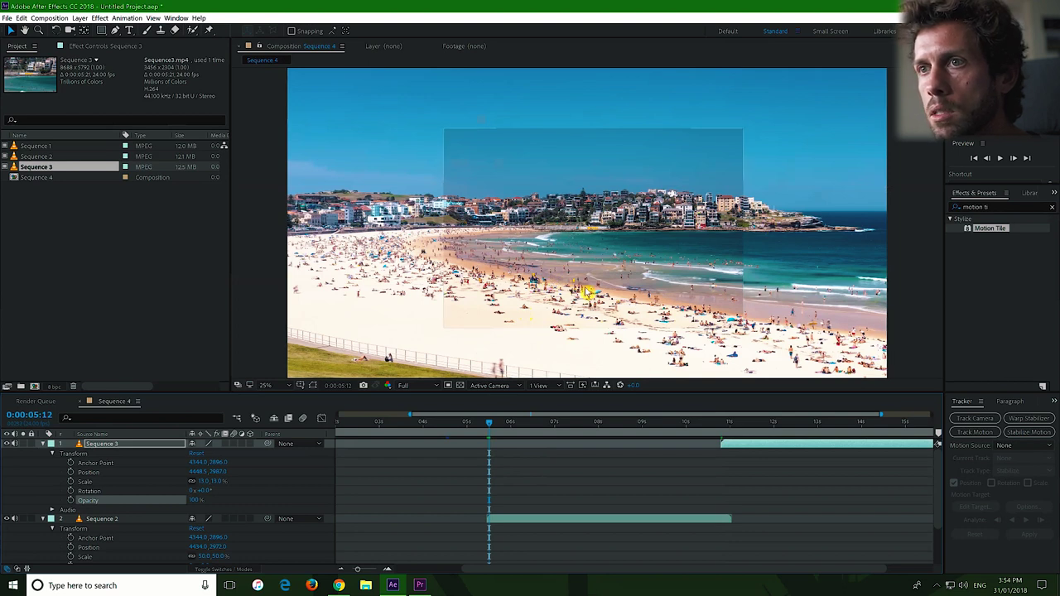
{"action": "scroll", "coordinate": [454, 519], "scroll_direction": "down", "scroll_amount": 3}
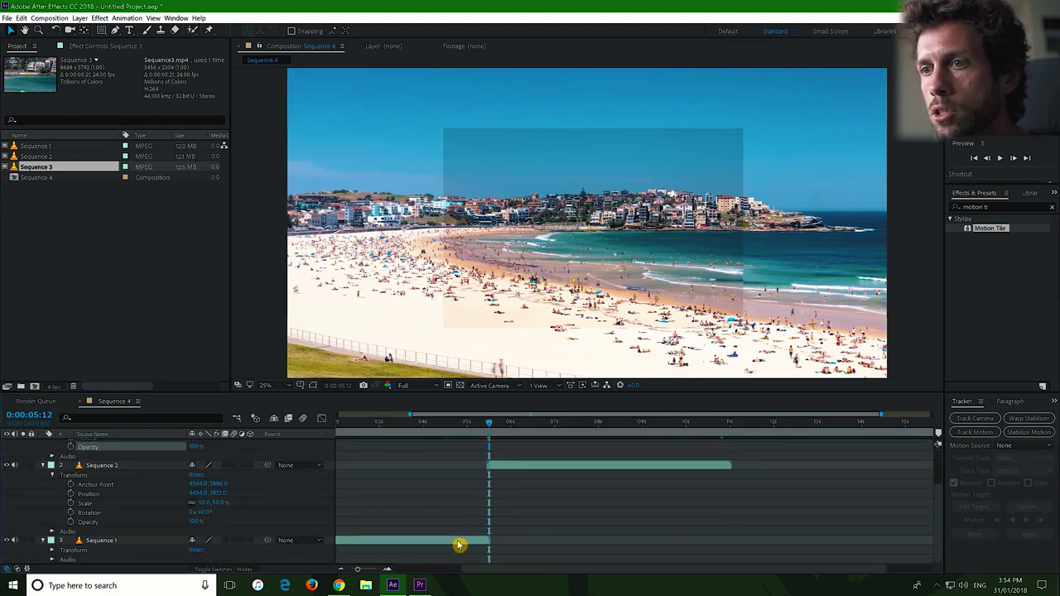
{"action": "left_click", "coordinate": [456, 541]}
{"action": "left_click", "coordinate": [997, 207]}
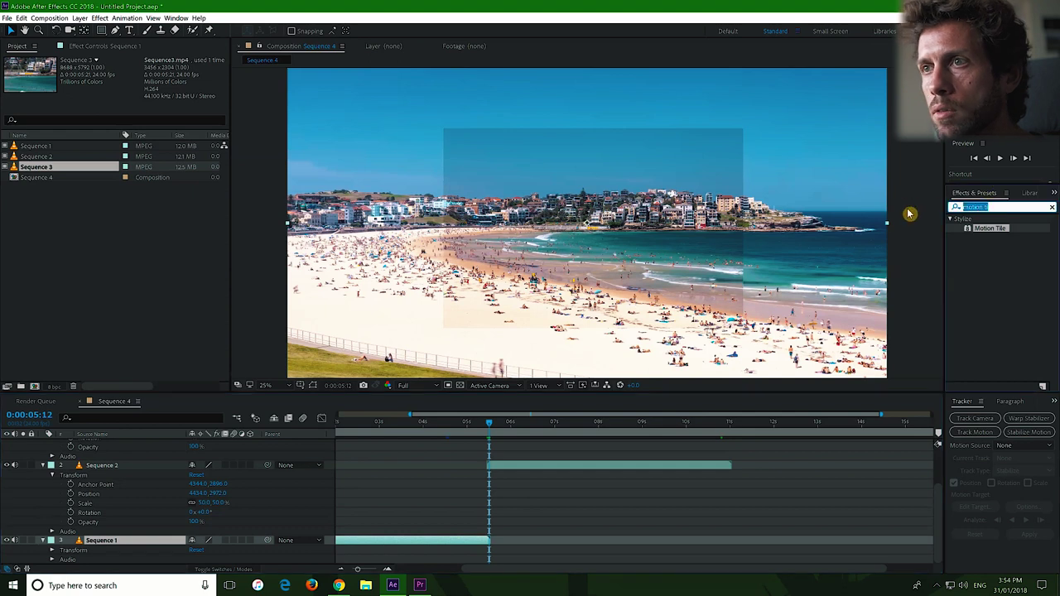
{"action": "type", "text": "curves"}
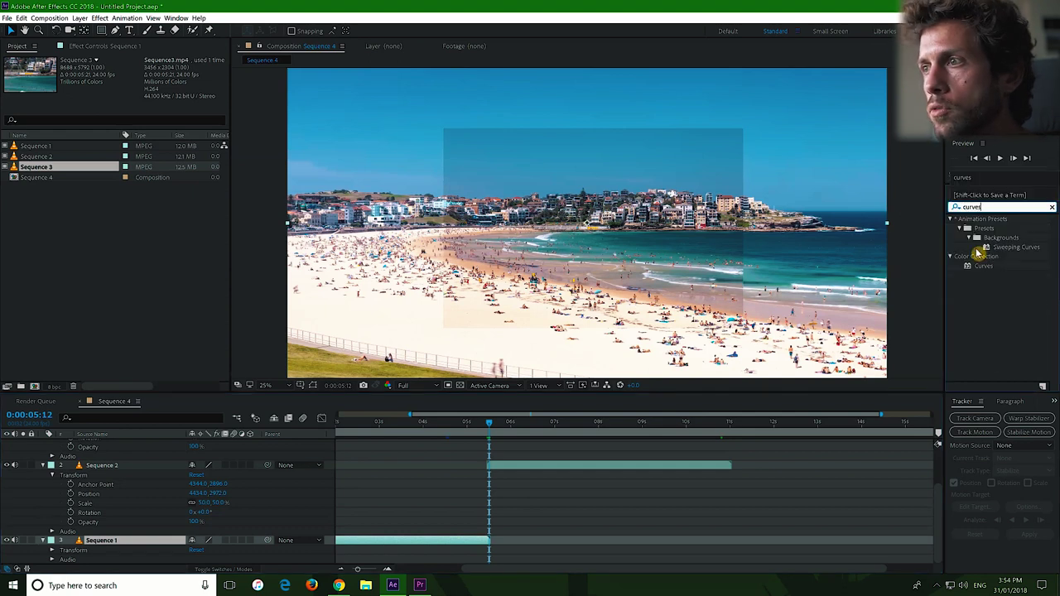
{"action": "left_click_drag", "start_coordinate": [984, 268], "coordinate": [361, 538]}
{"action": "left_click_drag", "start_coordinate": [85, 190], "coordinate": [96, 196]}
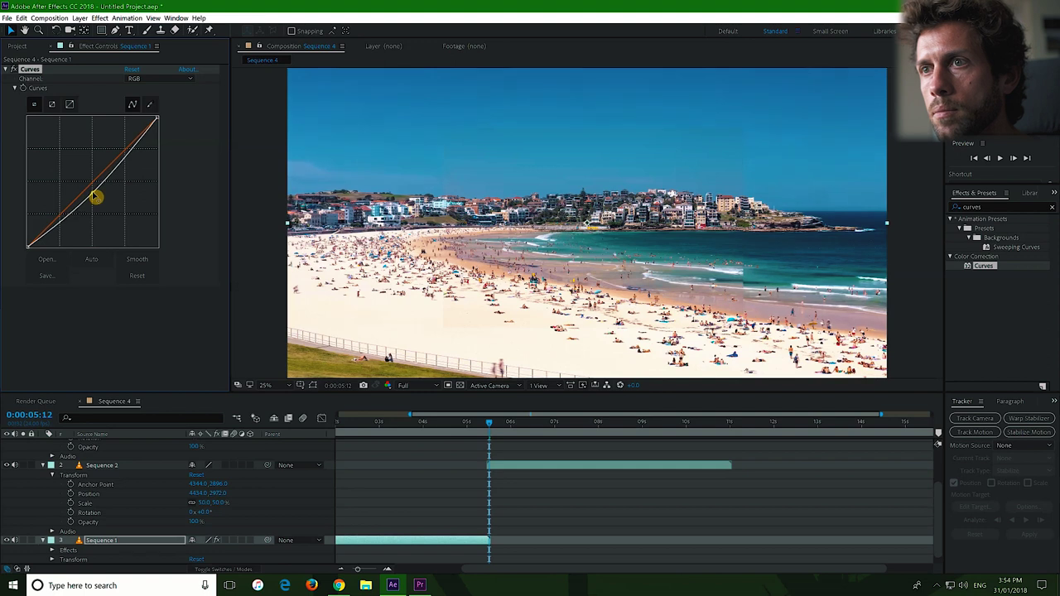
{"action": "left_click_drag", "start_coordinate": [96, 197], "coordinate": [97, 196]}
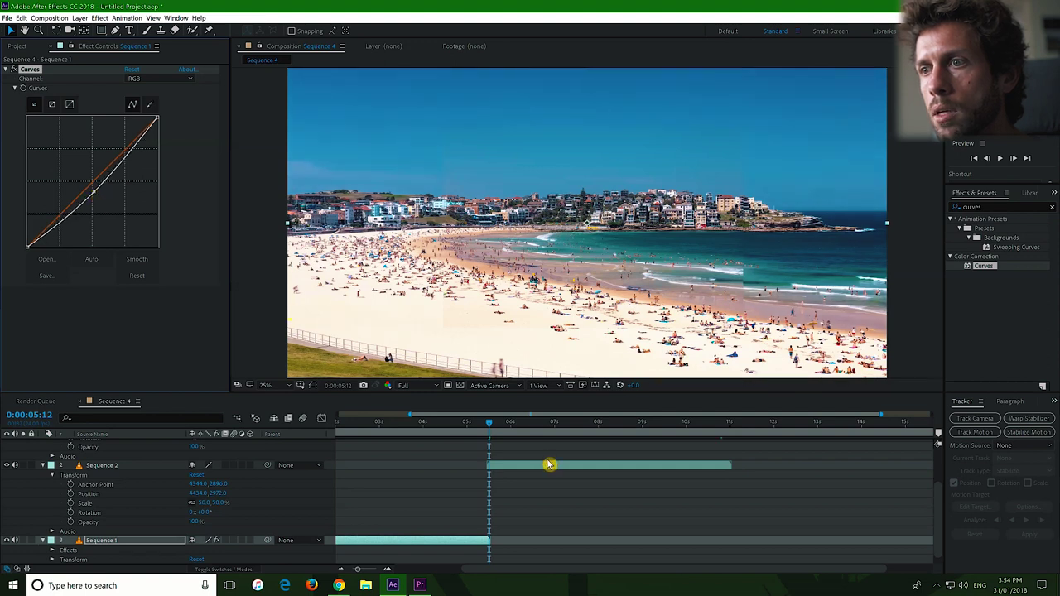
At 0:00:10:21, apply the Curves effect to the Sequence 3 layer and raise its RGB midtones very slightly to match Sequence 2
{"action": "scroll", "coordinate": [723, 461], "scroll_direction": "up", "scroll_amount": 3}
{"action": "left_click", "coordinate": [725, 427]}
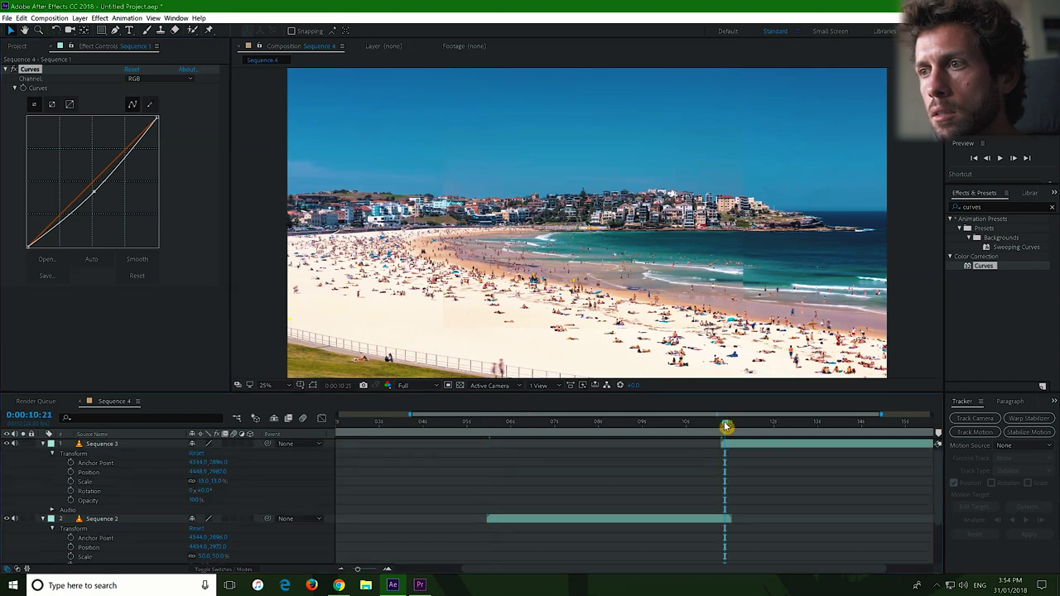
{"action": "scroll", "coordinate": [623, 264], "scroll_direction": "up", "scroll_amount": 2}
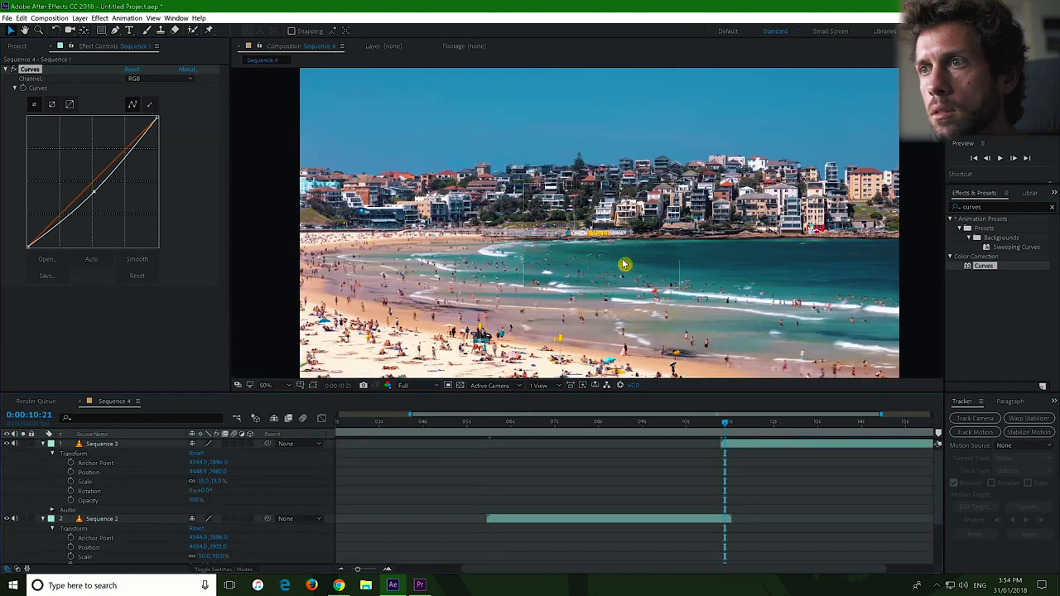
{"action": "left_click_drag", "start_coordinate": [983, 266], "coordinate": [752, 448]}
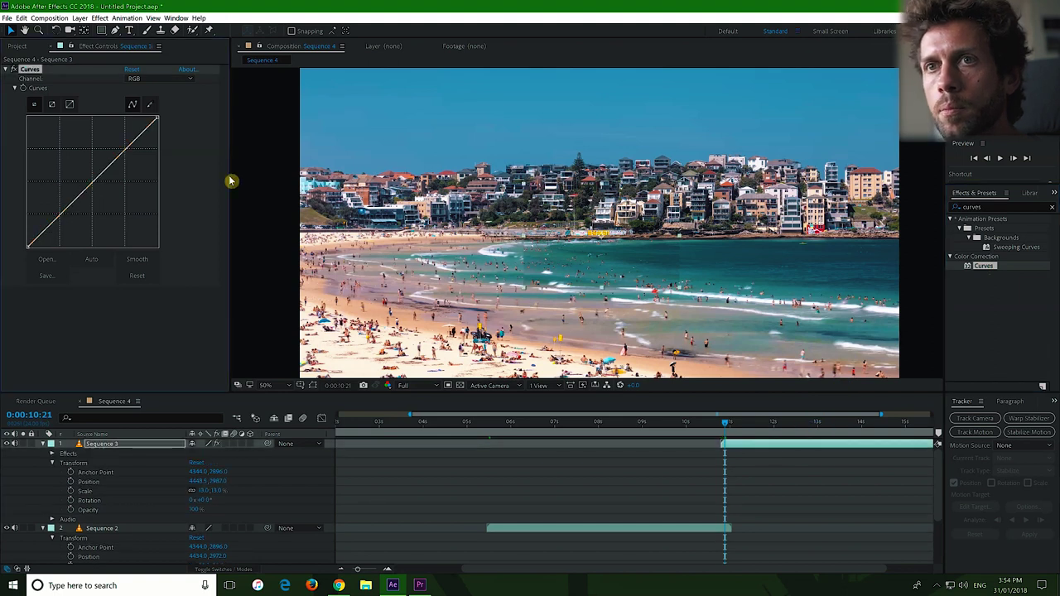
{"action": "left_click", "coordinate": [87, 191]}
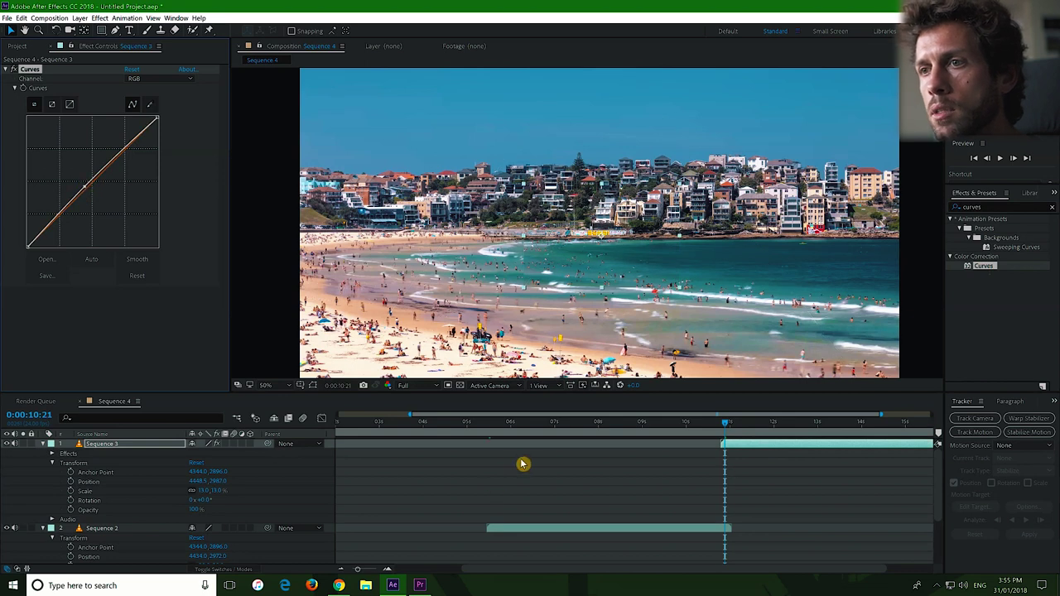
Add a full-frame ellipse mask to the Sequence 2 layer
{"action": "key", "text": "ctrl+Down"}
{"action": "key", "text": "i"}
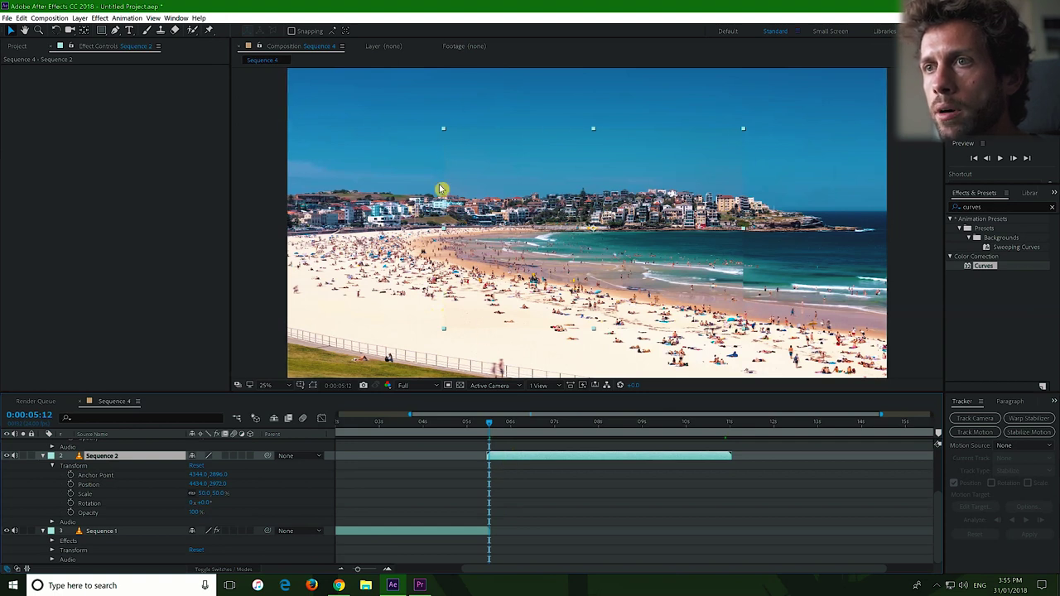
{"action": "left_click", "coordinate": [103, 31]}
{"action": "left_click", "coordinate": [148, 54]}
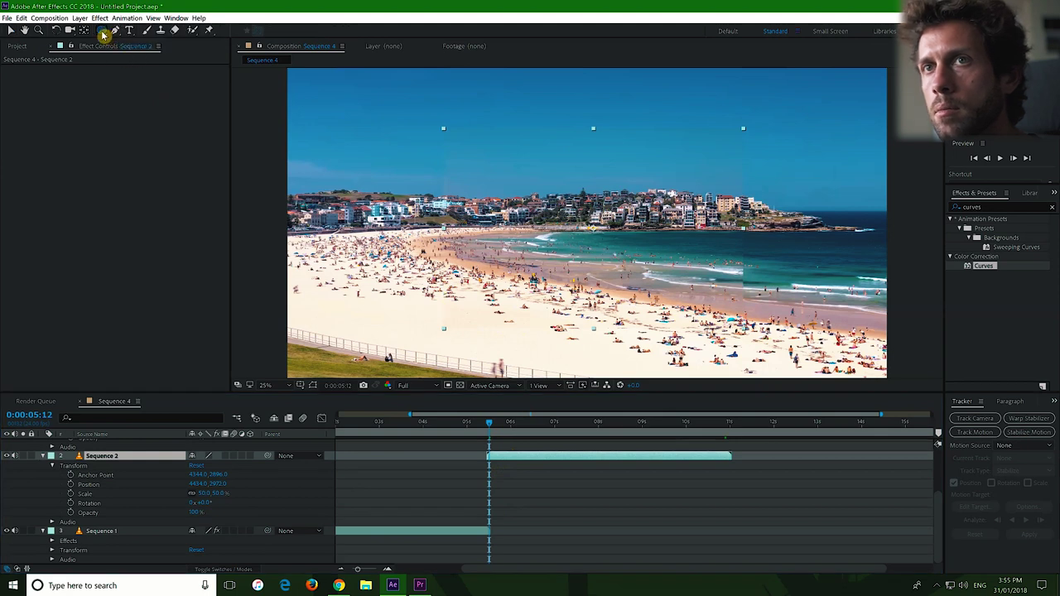
{"action": "double_click", "coordinate": [104, 33]}
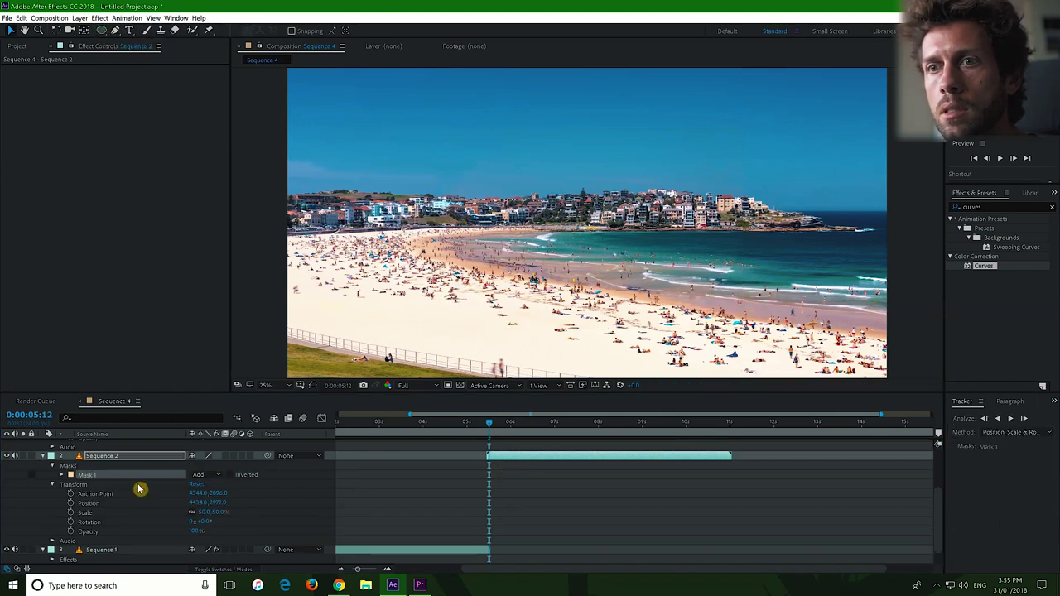
Set the feather of the Sequence 2 layer's mask to 250 pixels
{"action": "left_click", "coordinate": [63, 478]}
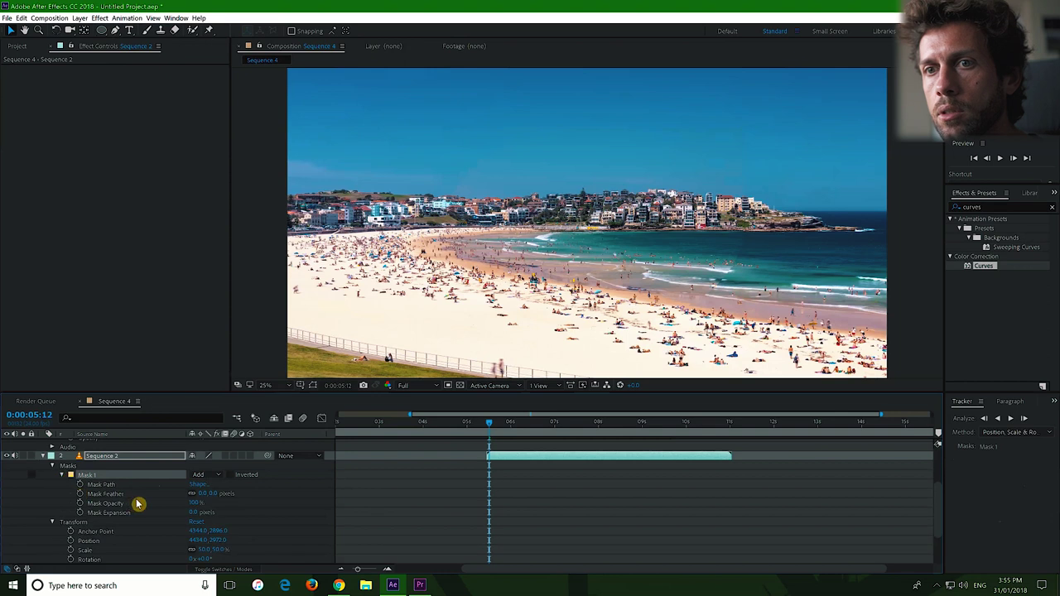
{"action": "left_click", "coordinate": [203, 495]}
{"action": "type", "text": "25"}
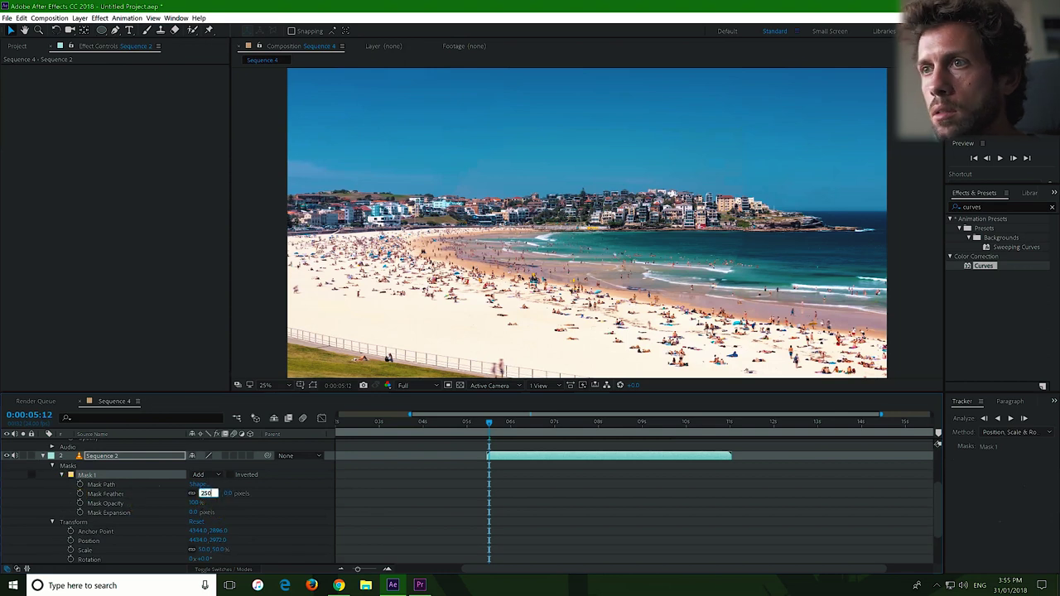
{"action": "type", "text": "0"}
{"action": "key", "text": "Return"}
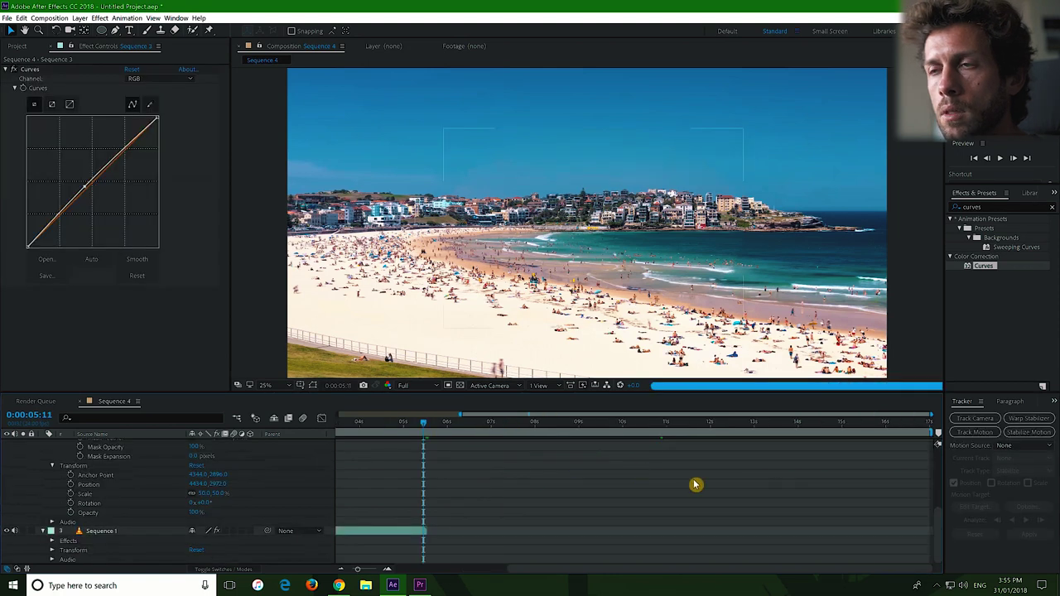
Add a full-frame ellipse mask with a 250-pixel feather to the Sequence 3 layer
{"action": "scroll", "coordinate": [696, 484], "scroll_direction": "up", "scroll_amount": 5}
{"action": "left_click", "coordinate": [662, 426]}
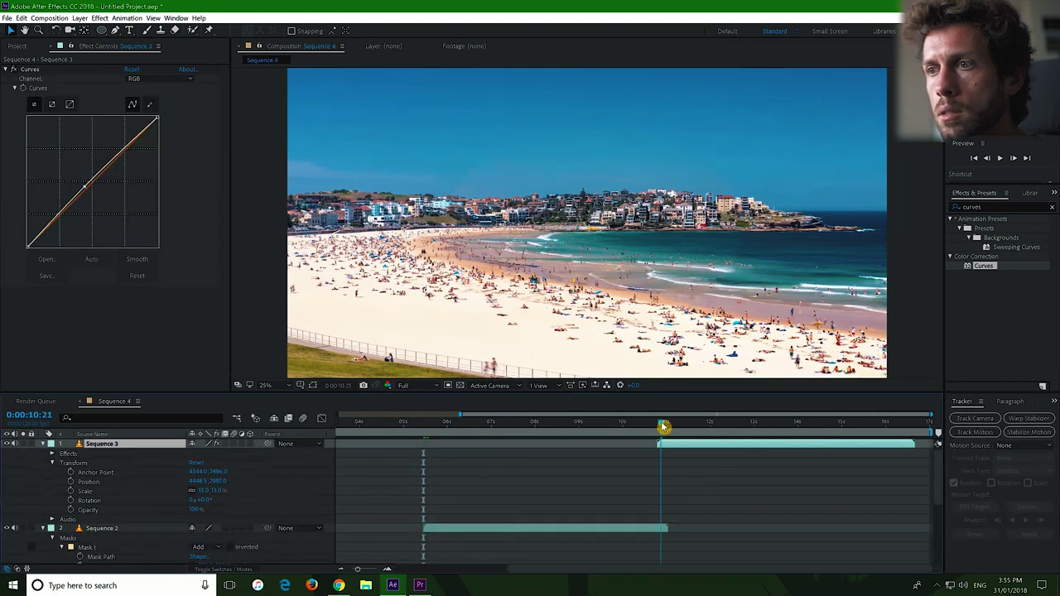
{"action": "double_click", "coordinate": [101, 35]}
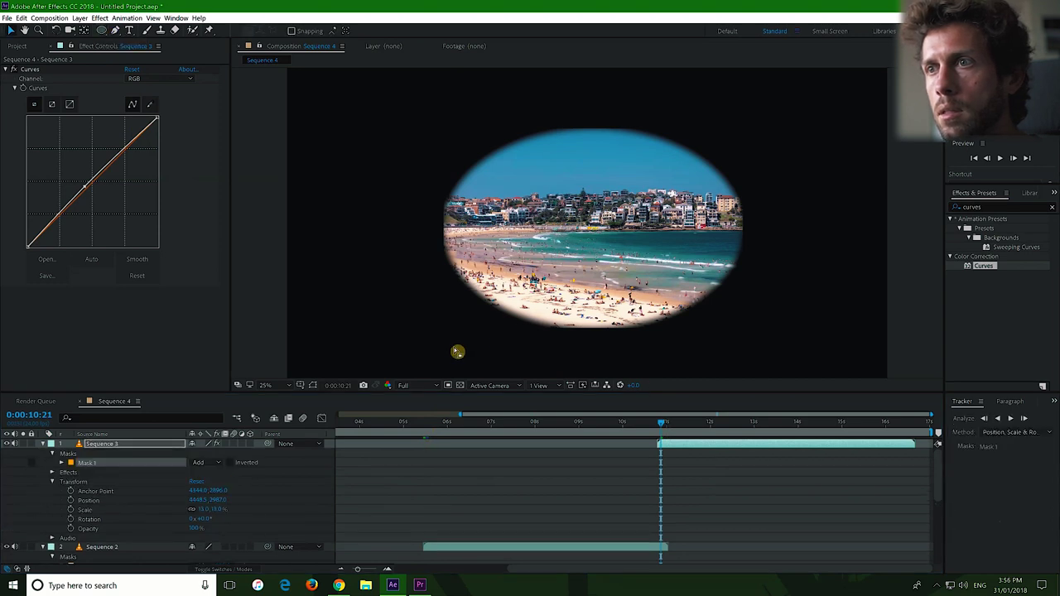
{"action": "left_click", "coordinate": [61, 462]}
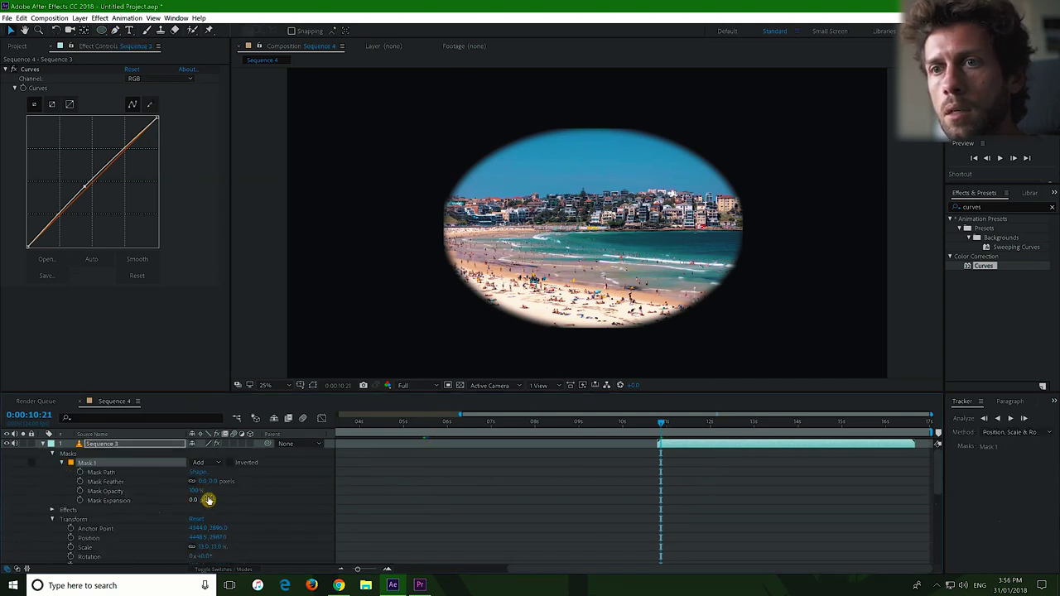
{"action": "left_click_drag", "start_coordinate": [205, 486], "coordinate": [207, 499]}
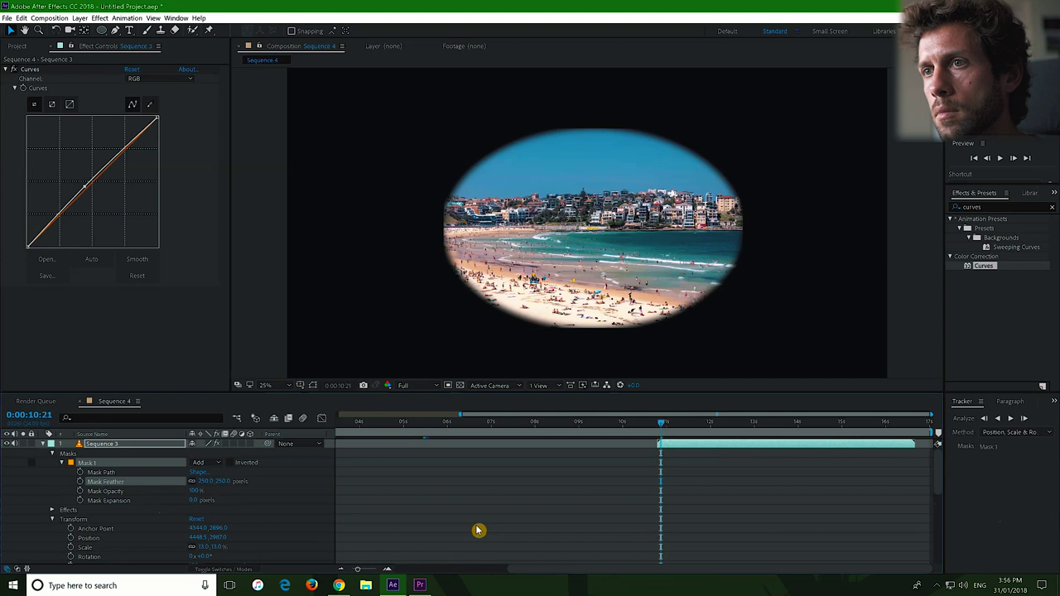
Return to the start of the composition and add a null object layer
{"action": "key", "text": "Home"}
{"action": "key", "text": "comma"}
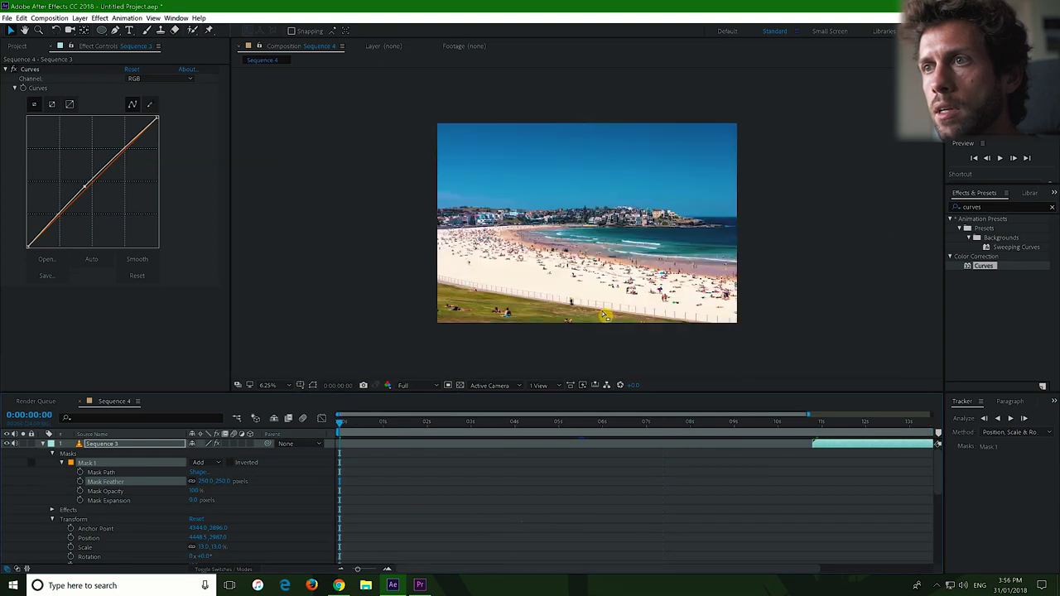
{"action": "key", "text": "comma"}
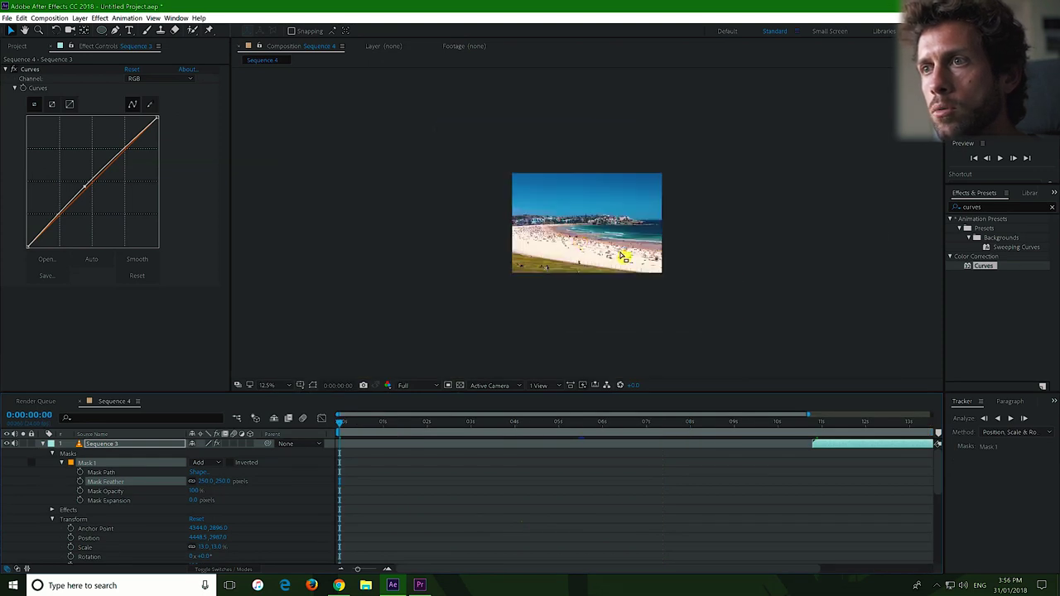
{"action": "key", "text": "period"}
{"action": "key", "text": "period"}
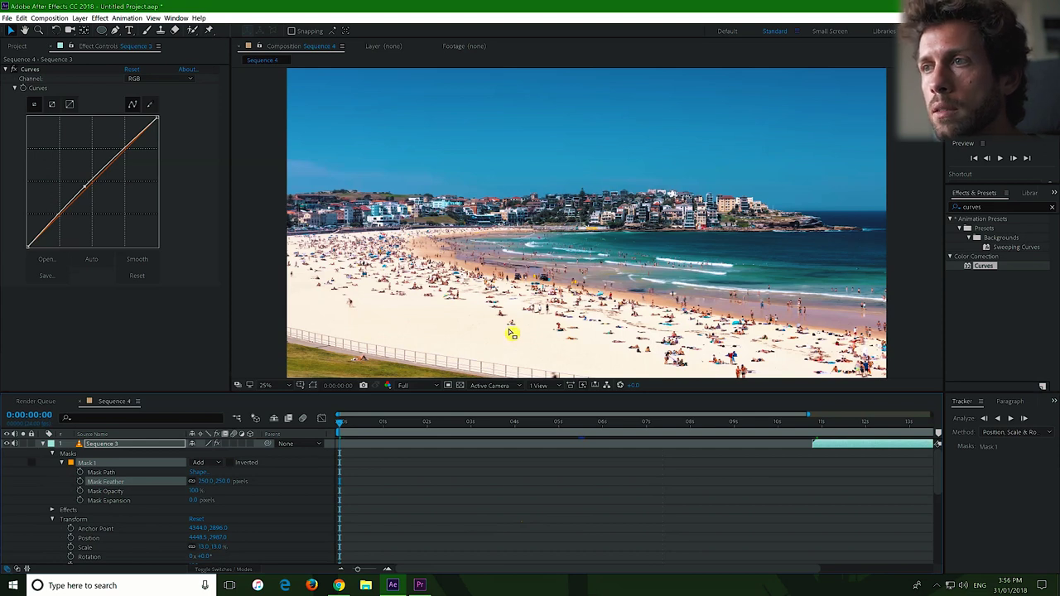
{"action": "left_click", "coordinate": [83, 19]}
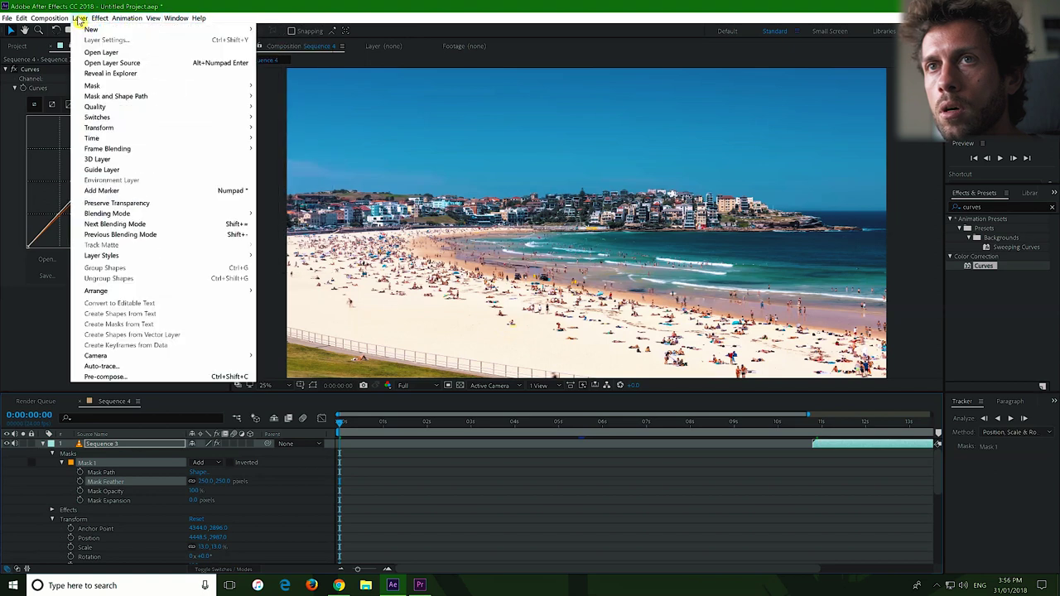
{"action": "mouse_move", "coordinate": [93, 29]}
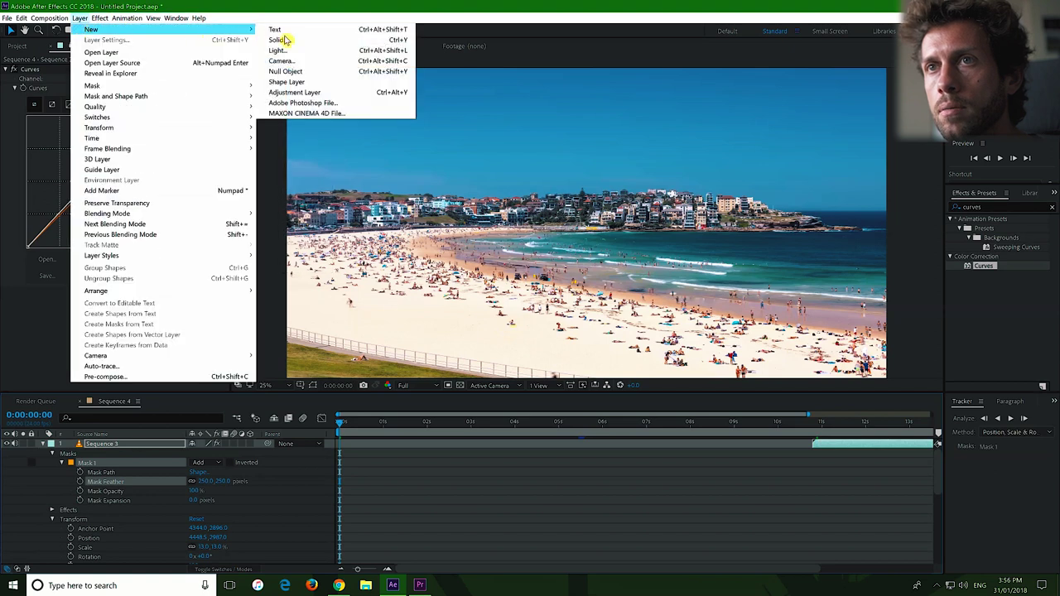
{"action": "left_click", "coordinate": [314, 73]}
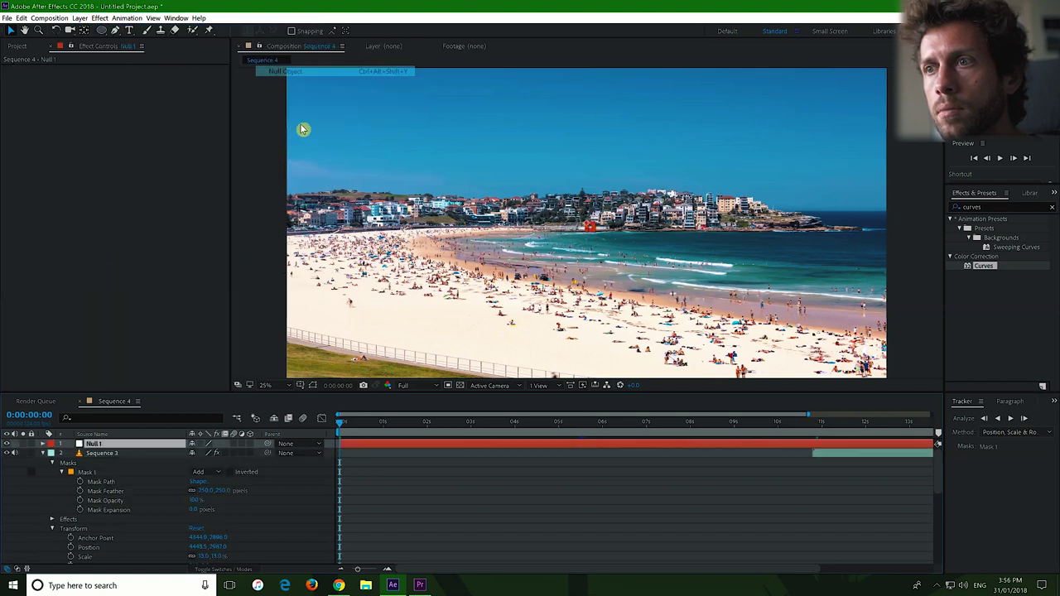
Parent the Sequence 1, 2 and 3 layers to the null and keyframe the null's position at 0:00:00:00
{"action": "left_click", "coordinate": [68, 456]}
{"action": "left_click", "coordinate": [44, 454]}
{"action": "left_click_drag", "start_coordinate": [153, 502], "coordinate": [110, 454]}
{"action": "left_click_drag", "start_coordinate": [268, 461], "coordinate": [132, 444]}
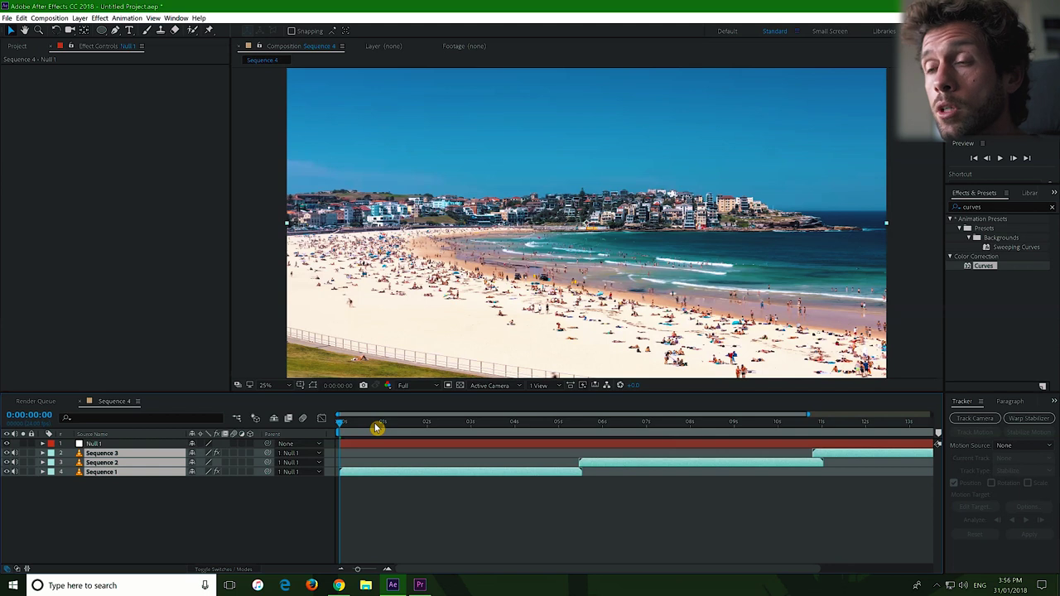
{"action": "left_click", "coordinate": [43, 444]}
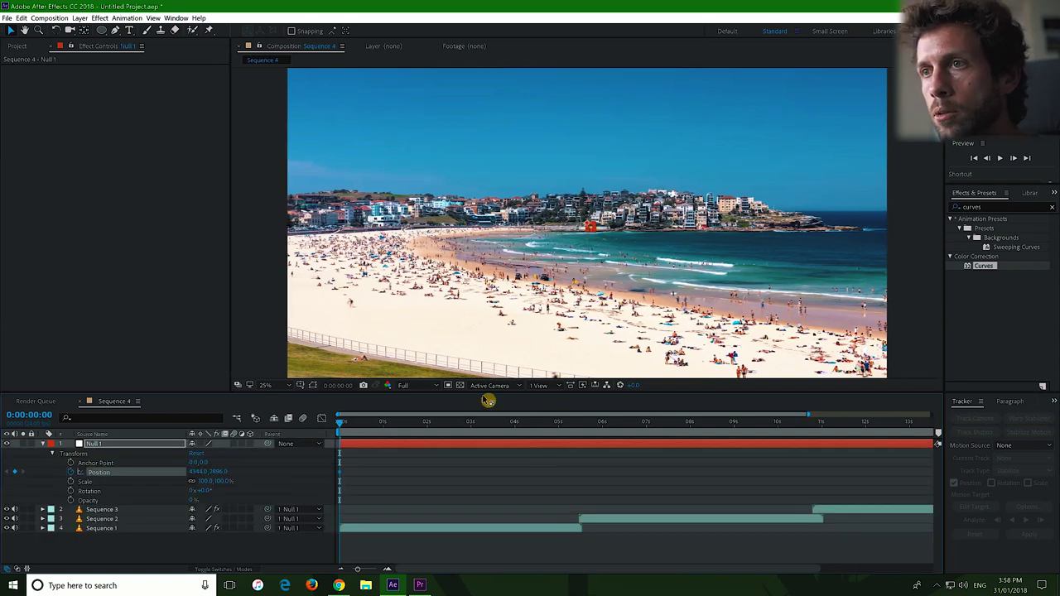
Set the composition size to 1920 px wide and 1080 px high
{"action": "key", "text": "ctrl+k"}
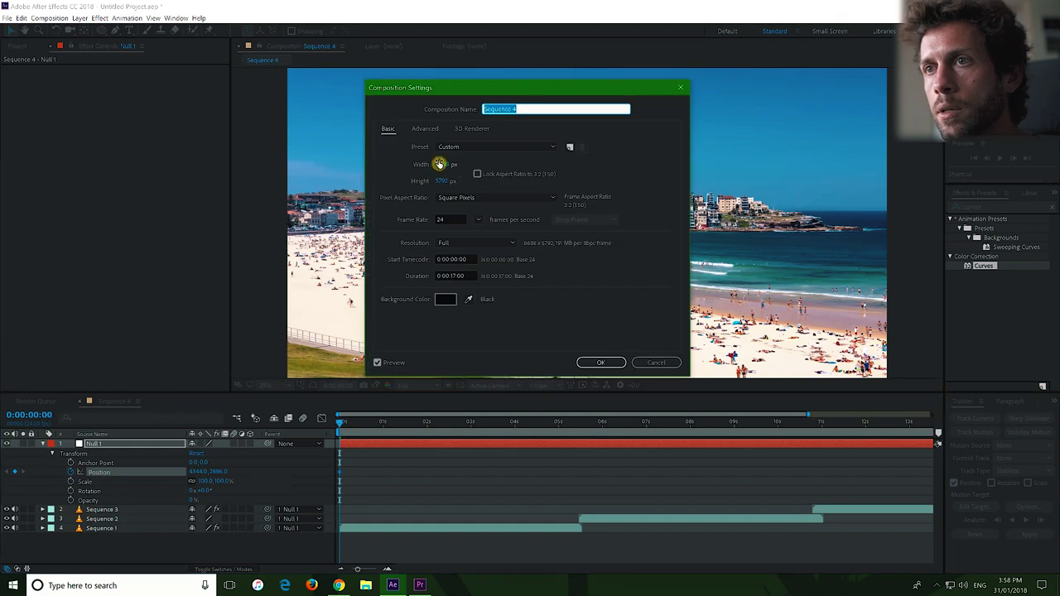
{"action": "left_click", "coordinate": [439, 164]}
{"action": "type", "text": "1920"}
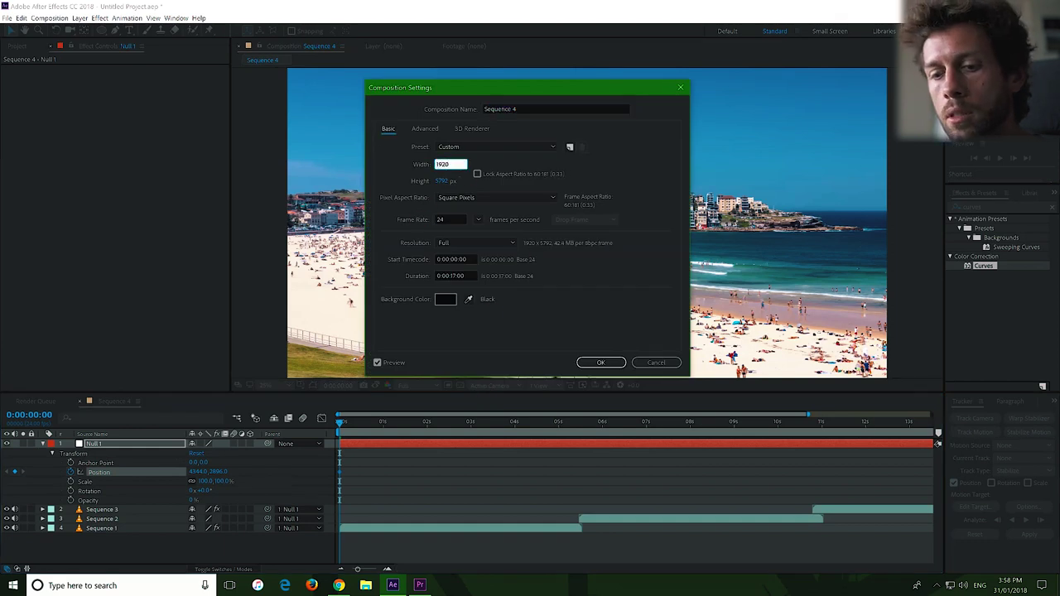
{"action": "key", "text": "Tab"}
{"action": "type", "text": "1080"}
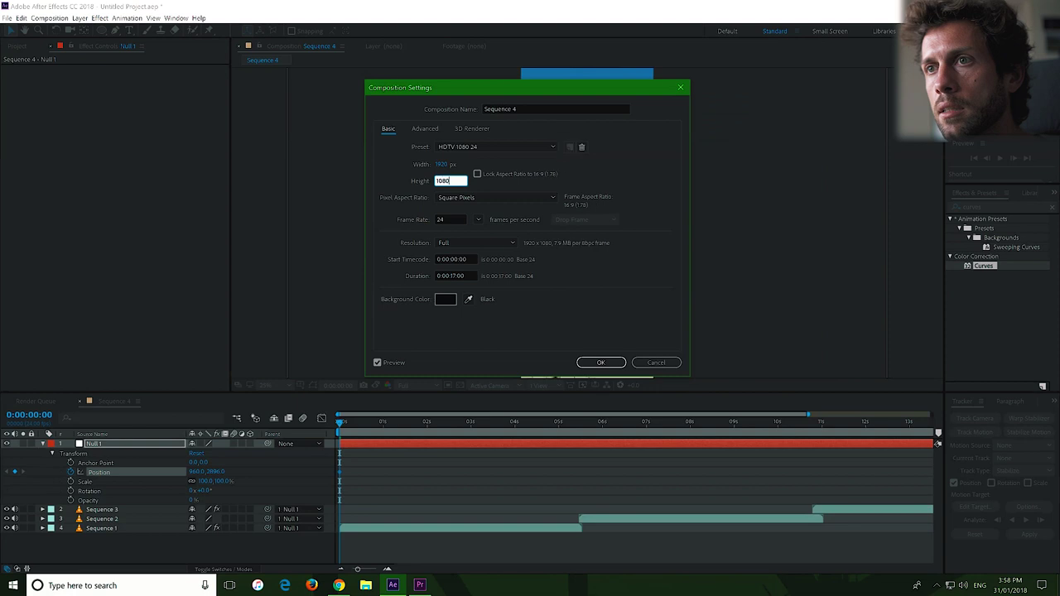
{"action": "key", "text": "Return"}
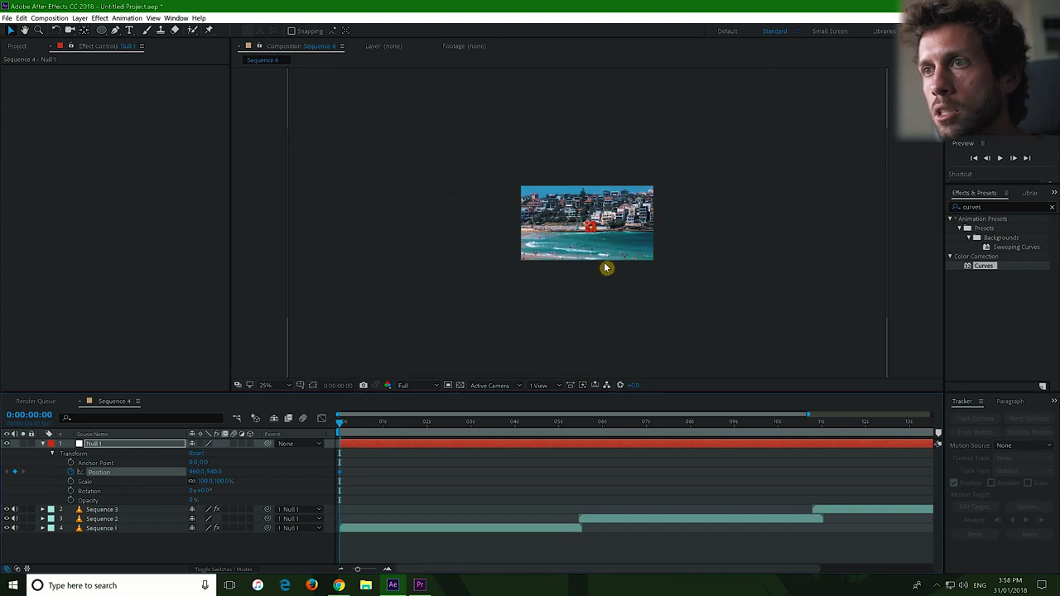
At 0:00:00:00, keyframe the null's scale at 22.3% so the wide beach shot fills the frame
{"action": "left_click", "coordinate": [72, 486]}
{"action": "left_click_drag", "start_coordinate": [220, 485], "coordinate": [182, 487]}
{"action": "left_click", "coordinate": [214, 484]}
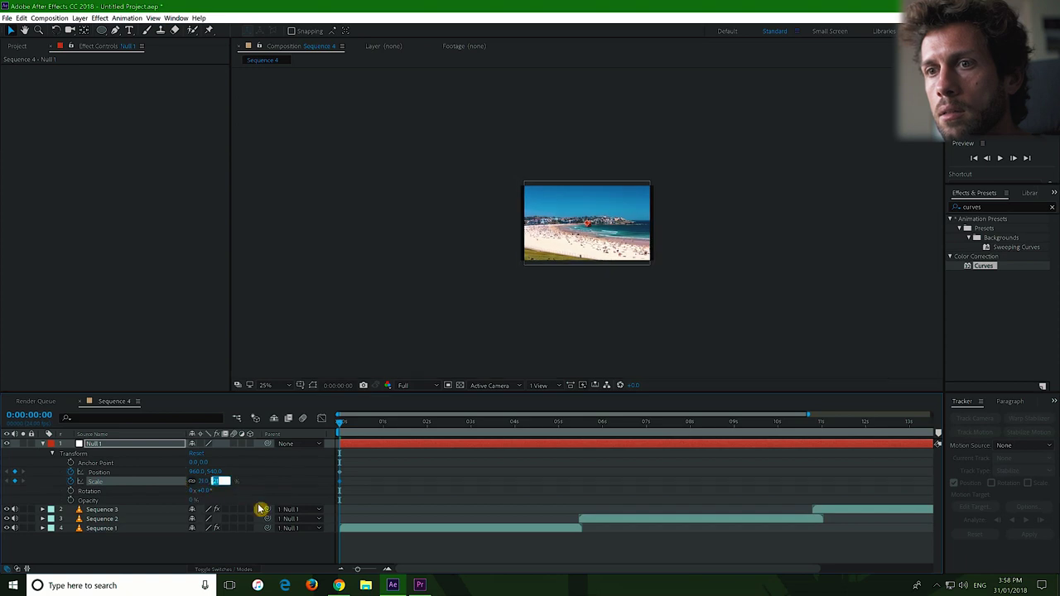
{"action": "type", "text": "22"}
{"action": "key", "text": "Return"}
{"action": "left_click", "coordinate": [265, 385]}
{"action": "left_click", "coordinate": [274, 406]}
{"action": "left_click", "coordinate": [220, 481]}
{"action": "type", "text": "22.3"}
{"action": "key", "text": "Return"}
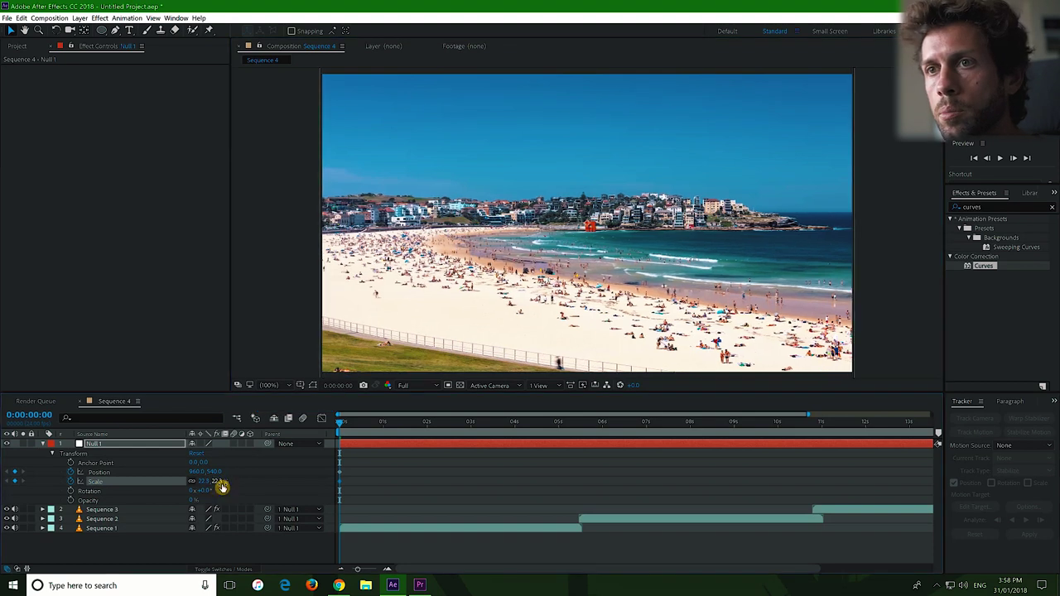
At 0:00:16:15, the end of Sequence 3, keyframe the null's scale at 404.3% and reposition it to centre the BONDI mural
{"action": "key", "text": "ctrl+Down"}
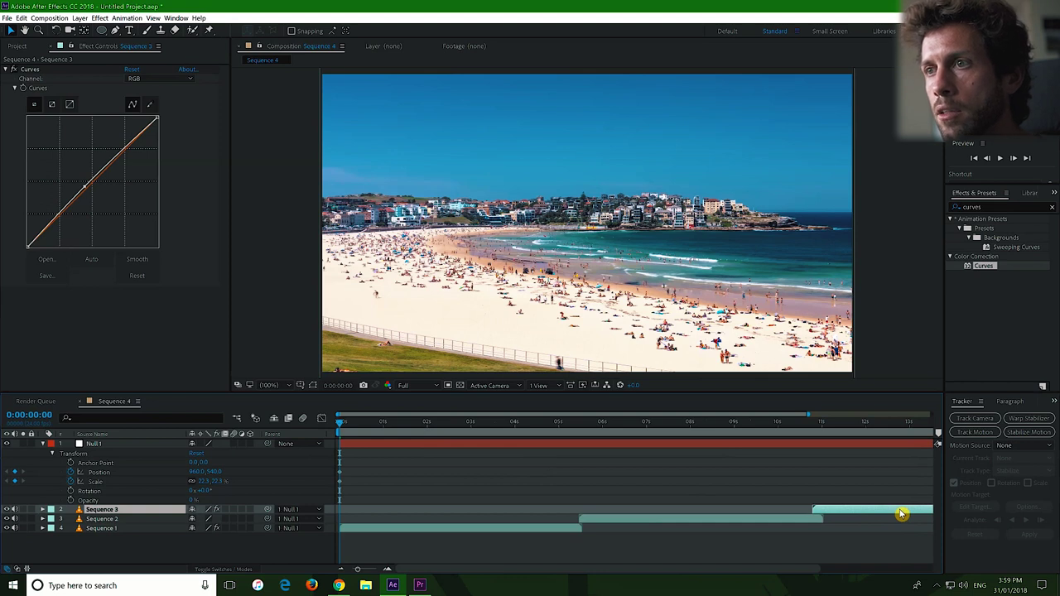
{"action": "key", "text": "End"}
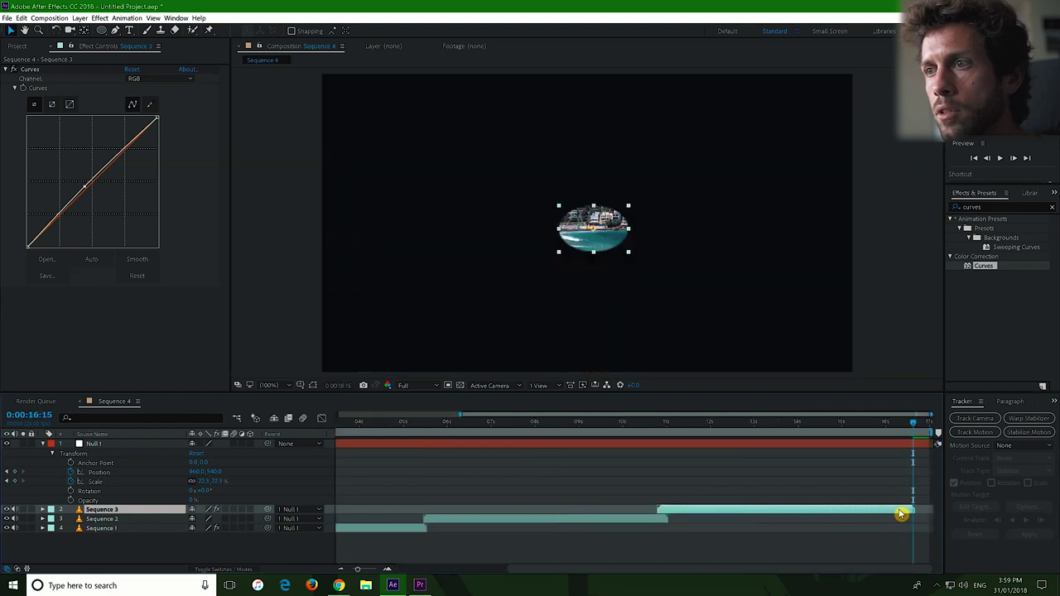
{"action": "left_click", "coordinate": [18, 475]}
{"action": "left_click_drag", "start_coordinate": [220, 485], "coordinate": [442, 502]}
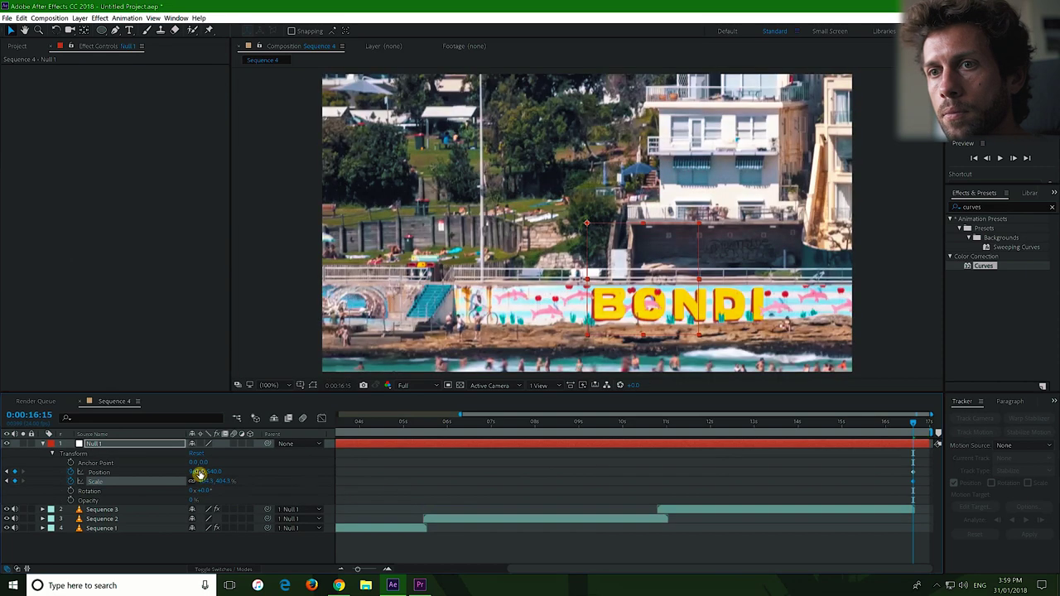
{"action": "left_click_drag", "start_coordinate": [50, 456], "coordinate": [22, 462]}
{"action": "left_click_drag", "start_coordinate": [237, 485], "coordinate": [218, 473]}
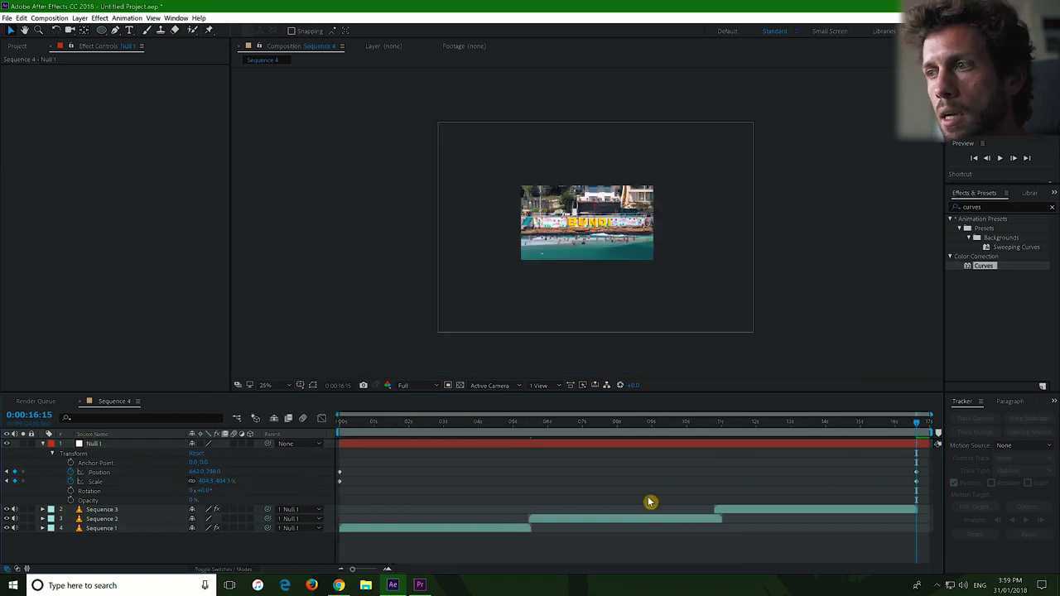
Apply the Exponential Scale keyframe assistant to the null's first and last scale keyframes
{"action": "left_click", "coordinate": [324, 485]}
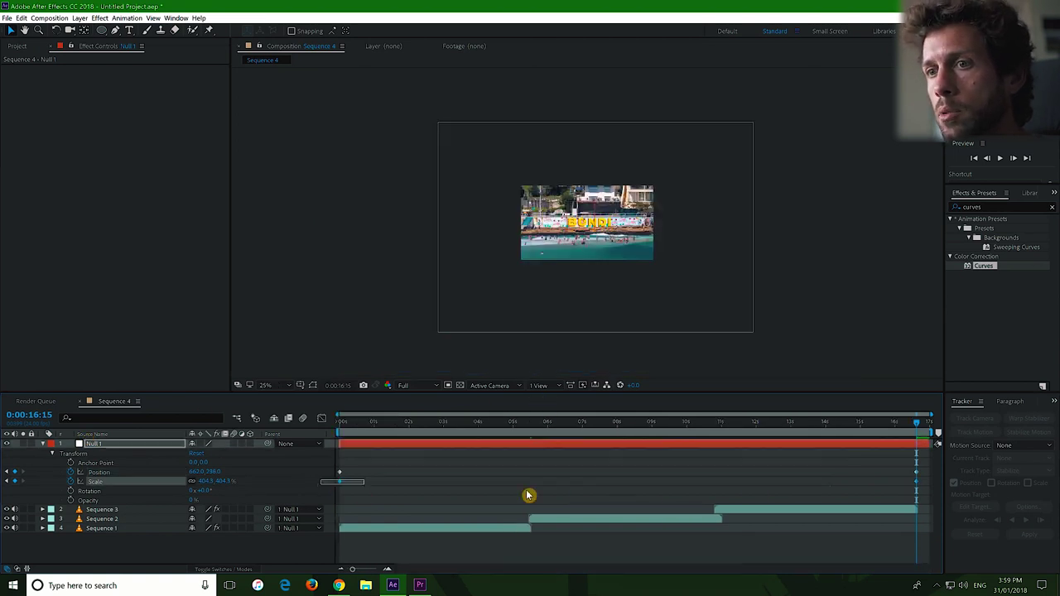
{"action": "right_click", "coordinate": [917, 485]}
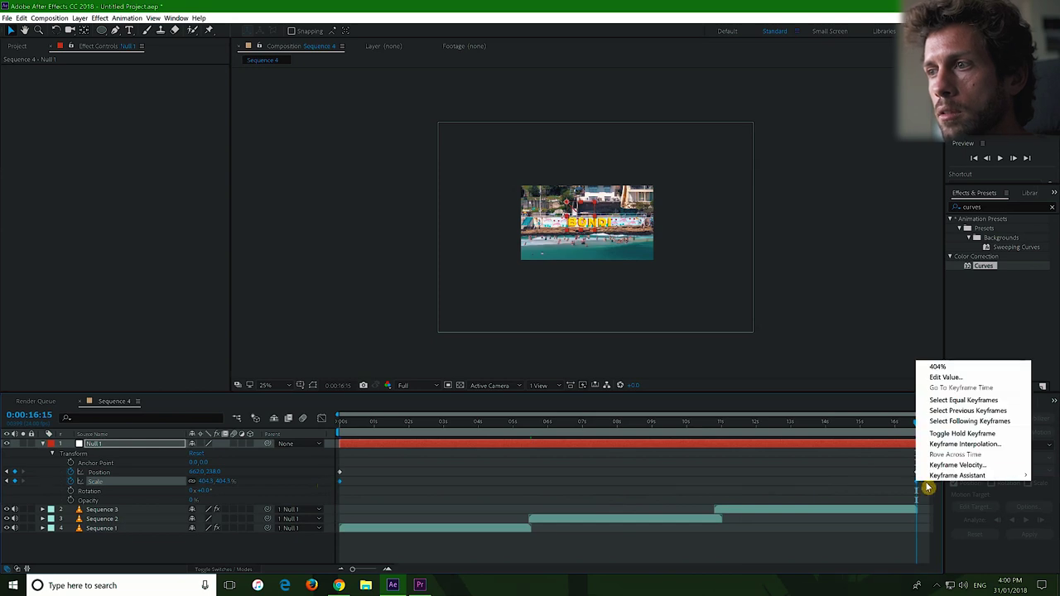
{"action": "mouse_move", "coordinate": [945, 477]}
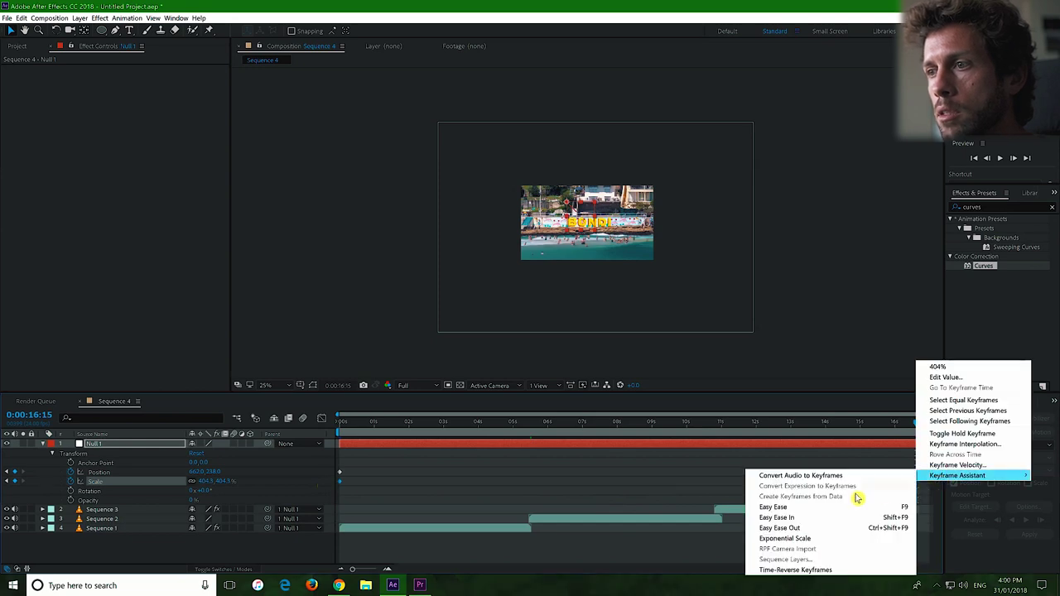
{"action": "left_click", "coordinate": [799, 540]}
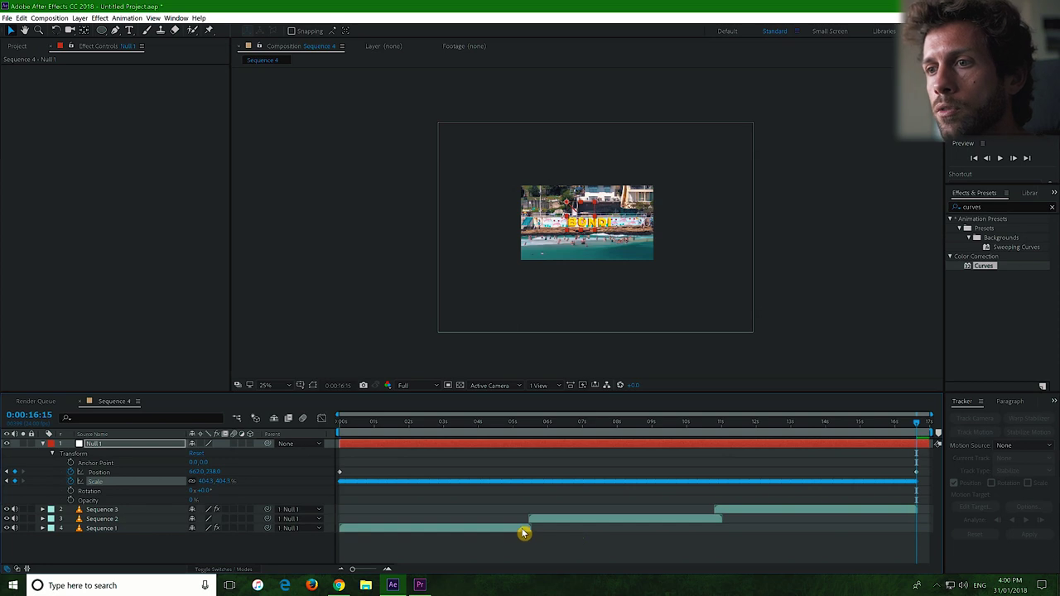
Examine the zoom across the transitions from Sequence 1 to Sequence 2 and from Sequence 2 to Sequence 3
{"action": "left_click", "coordinate": [530, 424]}
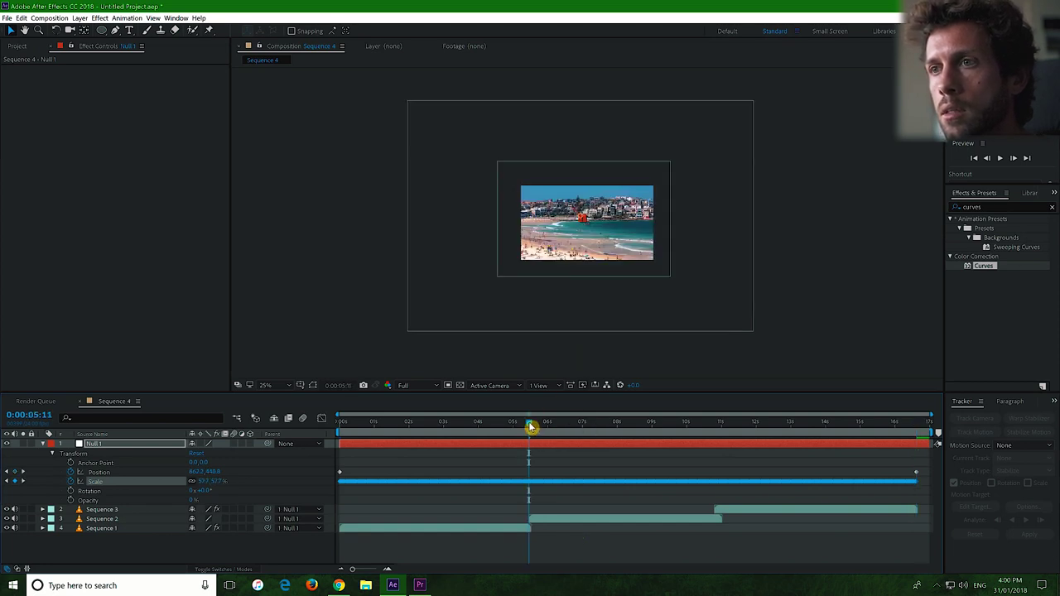
{"action": "mouse_move", "coordinate": [531, 427]}
{"action": "left_mouse_down"}
{"action": "mouse_move", "coordinate": [508, 426]}
{"action": "mouse_move", "coordinate": [535, 434]}
{"action": "left_mouse_up"}
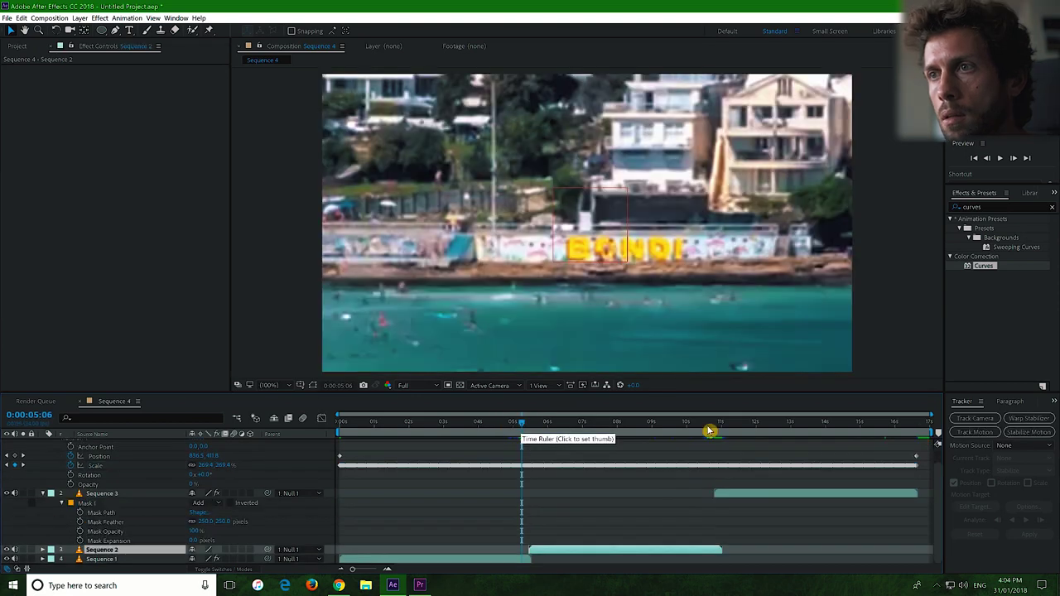
{"action": "left_click", "coordinate": [709, 430]}
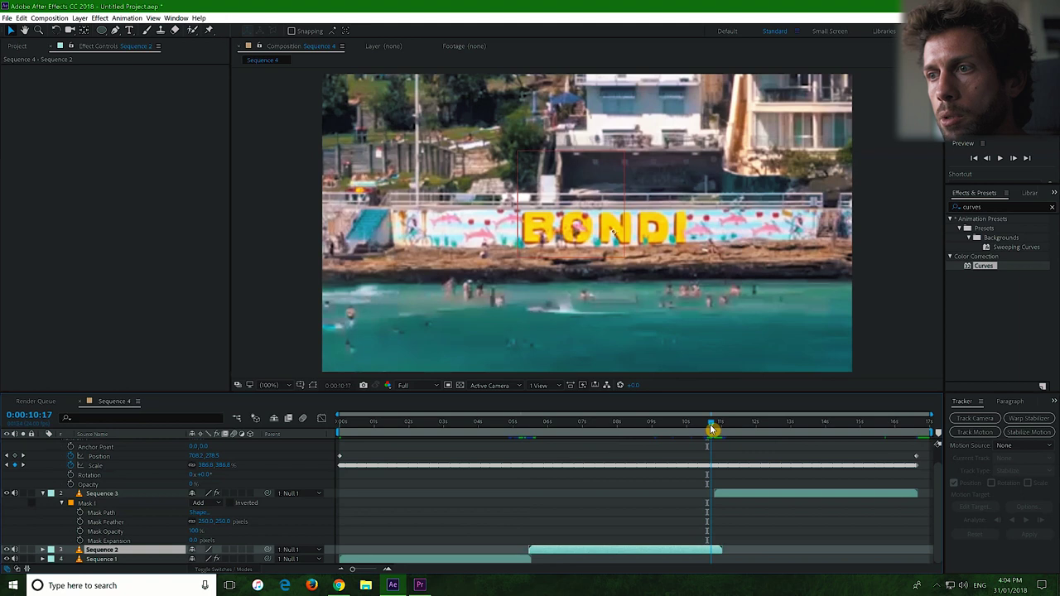
{"action": "left_click_drag", "start_coordinate": [710, 429], "coordinate": [722, 428]}
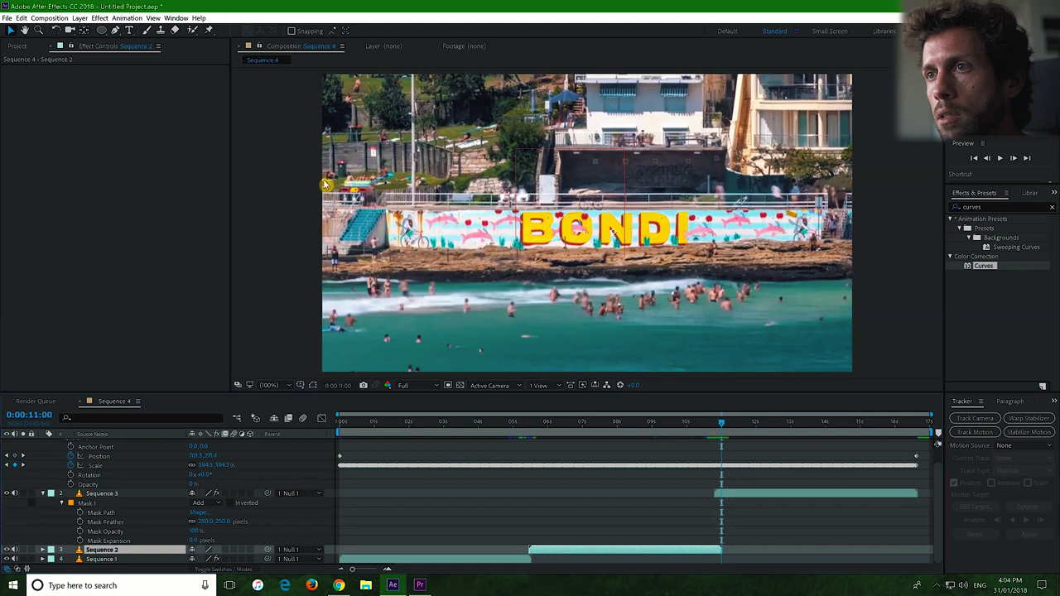
Export the composition by adding it to the Adobe Media Encoder queue
{"action": "left_click", "coordinate": [7, 17]}
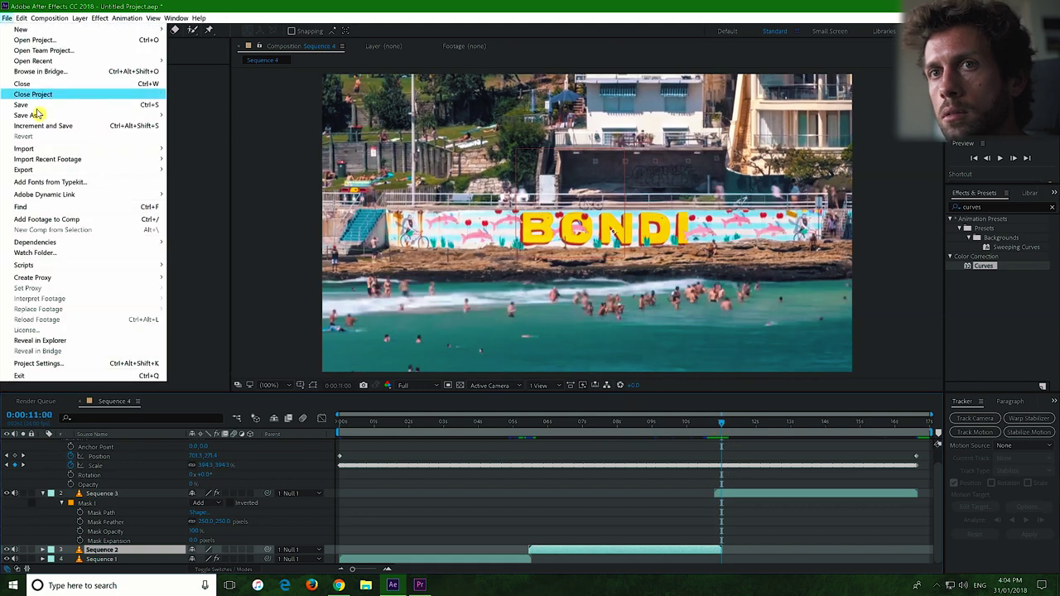
{"action": "mouse_move", "coordinate": [98, 170]}
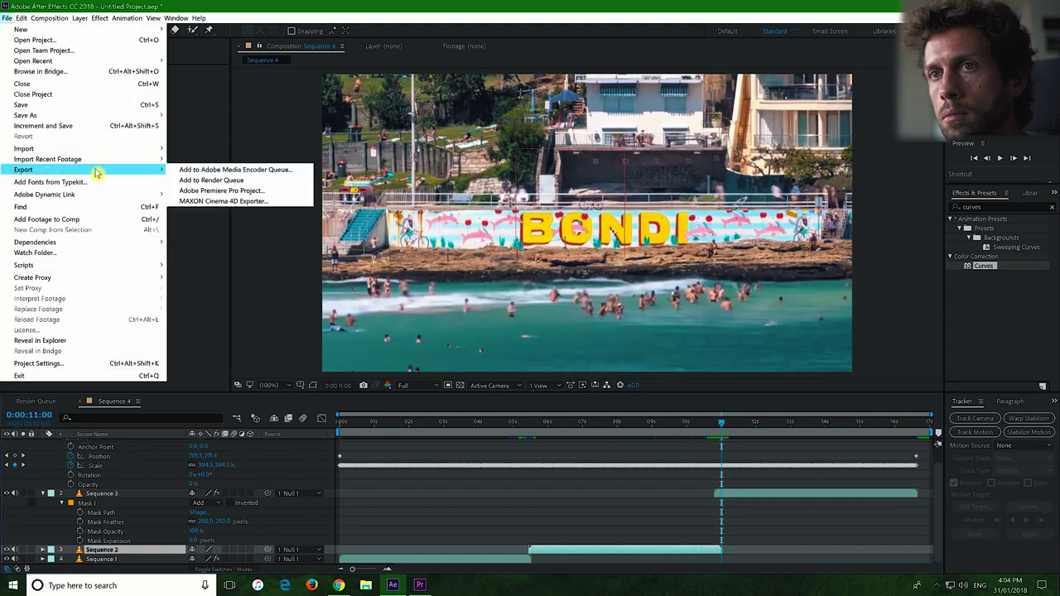
{"action": "left_click", "coordinate": [197, 172]}
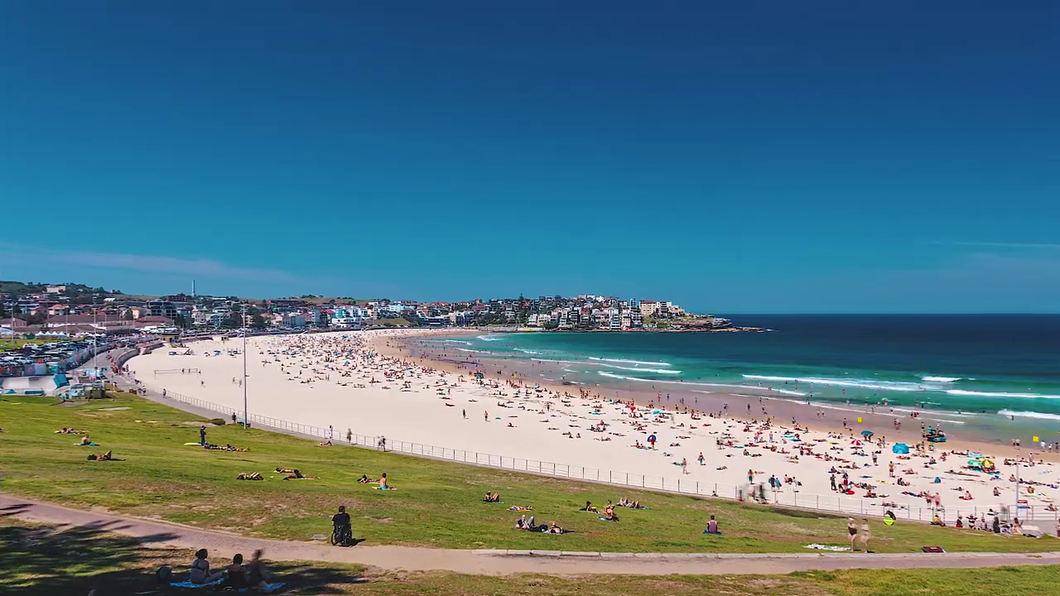